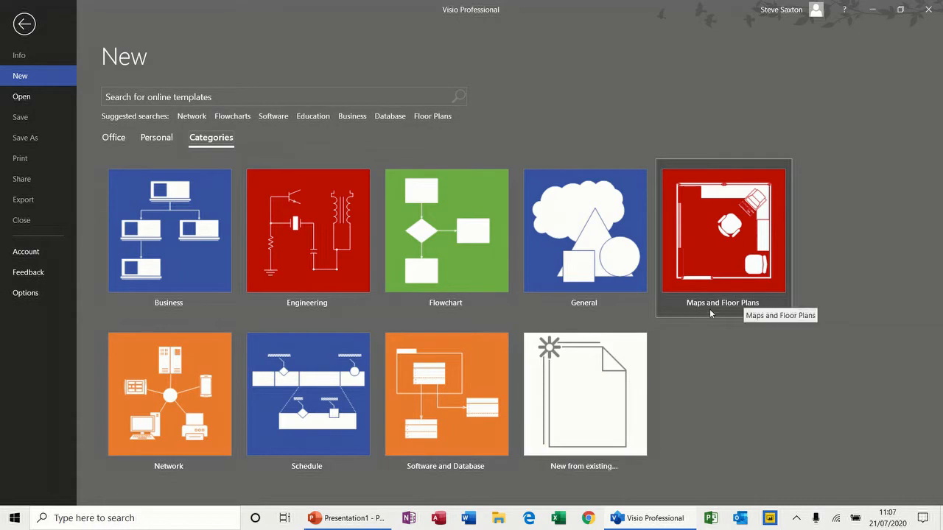
# Create a metric Space Plan drawing from the Maps and Floor Plans templates and cancel its startup wizard.
pyautogui.click(717, 266)
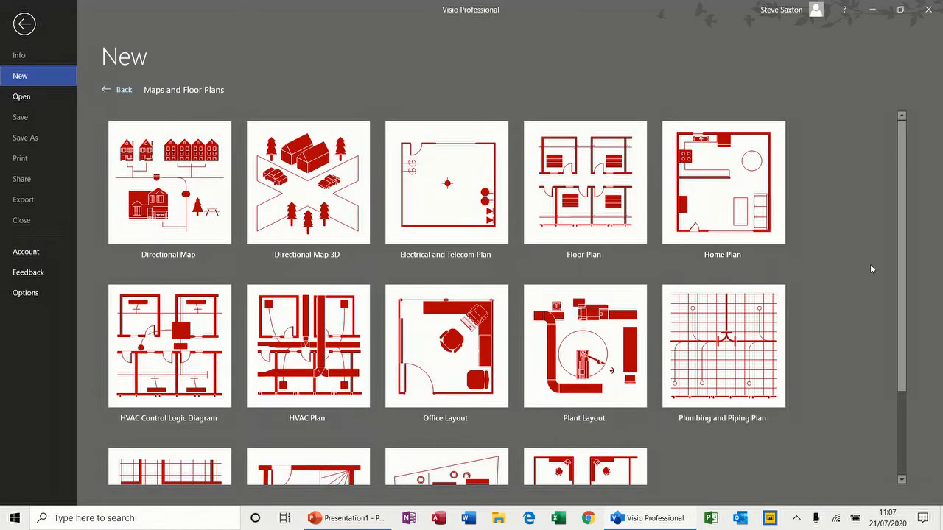
pyautogui.moveTo(905, 284); pyautogui.dragTo(905, 376)
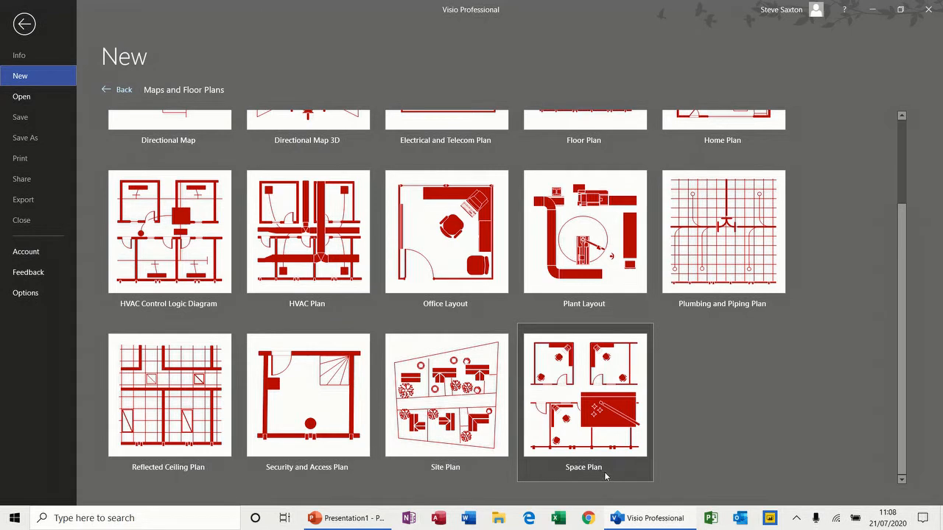
pyautogui.click(570, 400)
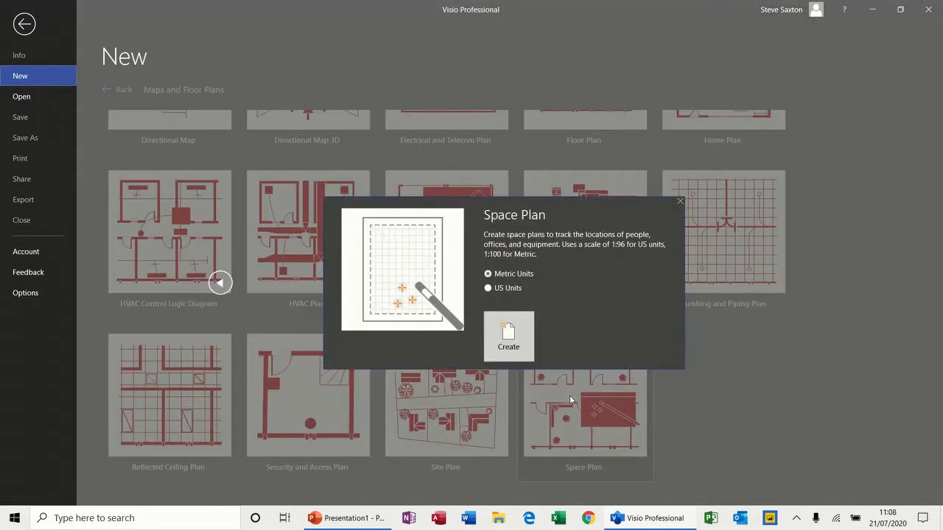
pyautogui.click(510, 333)
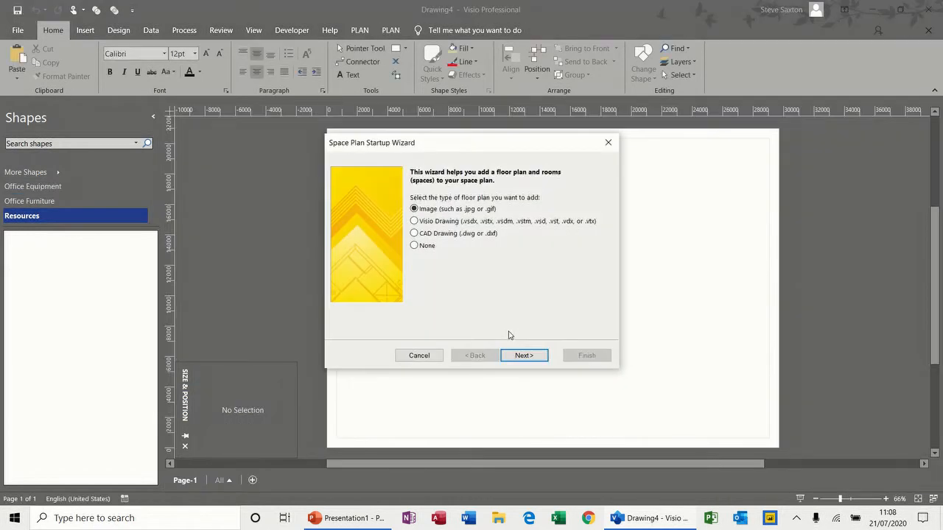
pyautogui.click(419, 355)
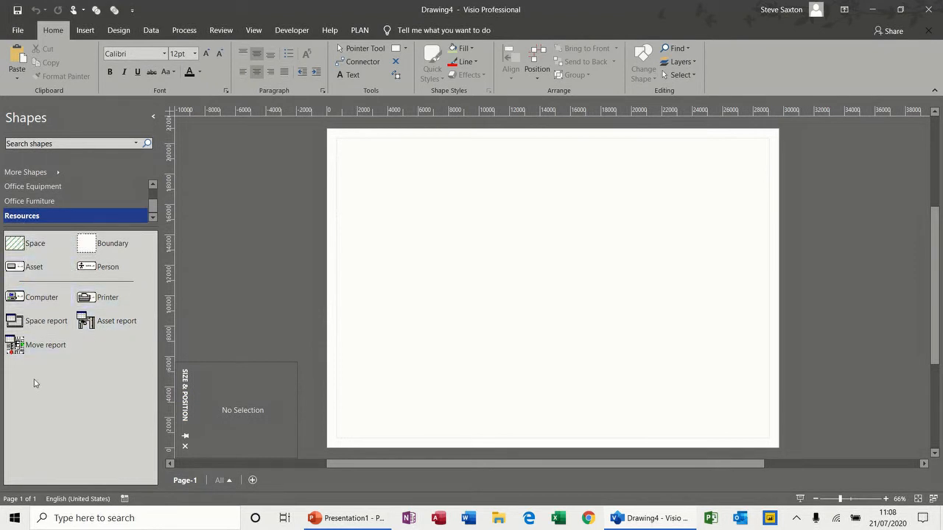
# Look through the Office Furniture, Office Equipment and Resources stencils and the categories of additional shapes.
pyautogui.click(52, 203)
pyautogui.click(58, 188)
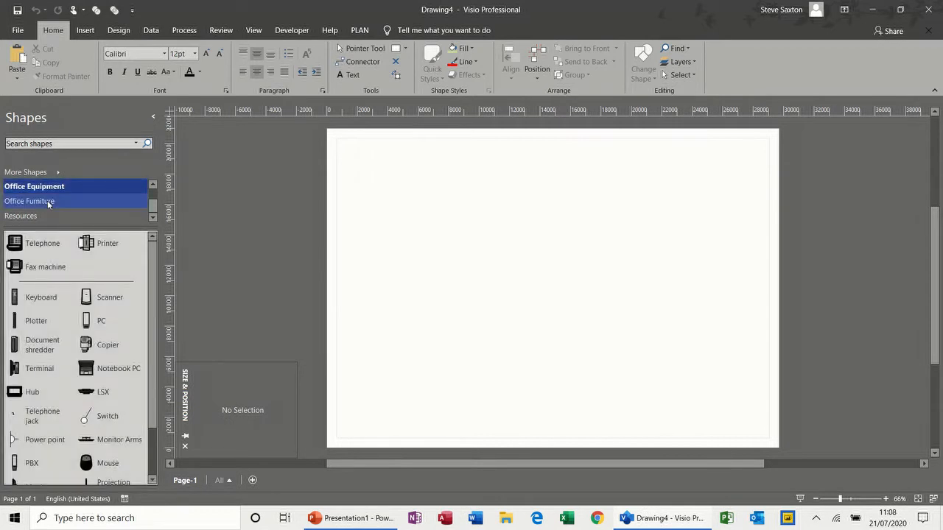
pyautogui.click(46, 216)
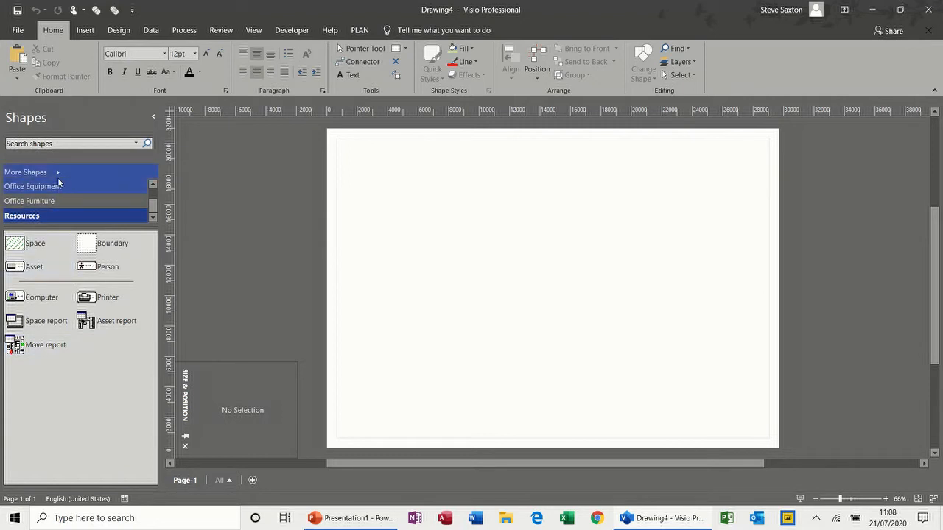
pyautogui.click(59, 177)
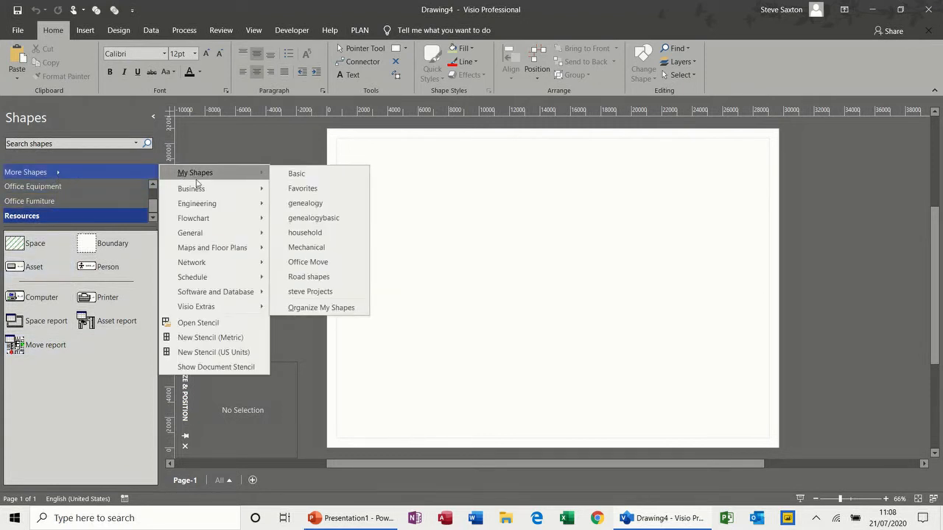
pyautogui.moveTo(203, 189)
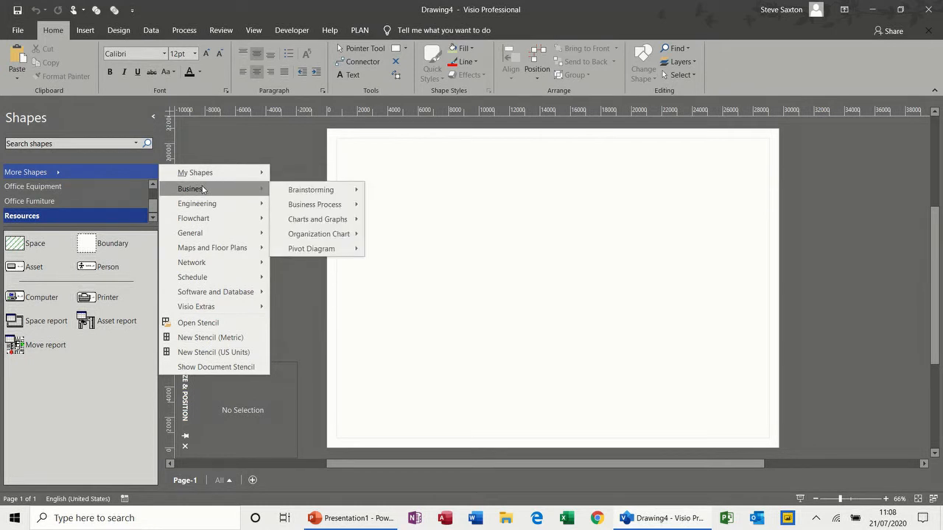
# Search the shapes for "measurements", add an Aligned even dimension and park it just outside the page's left edge.
pyautogui.click(79, 145)
pyautogui.click(79, 144)
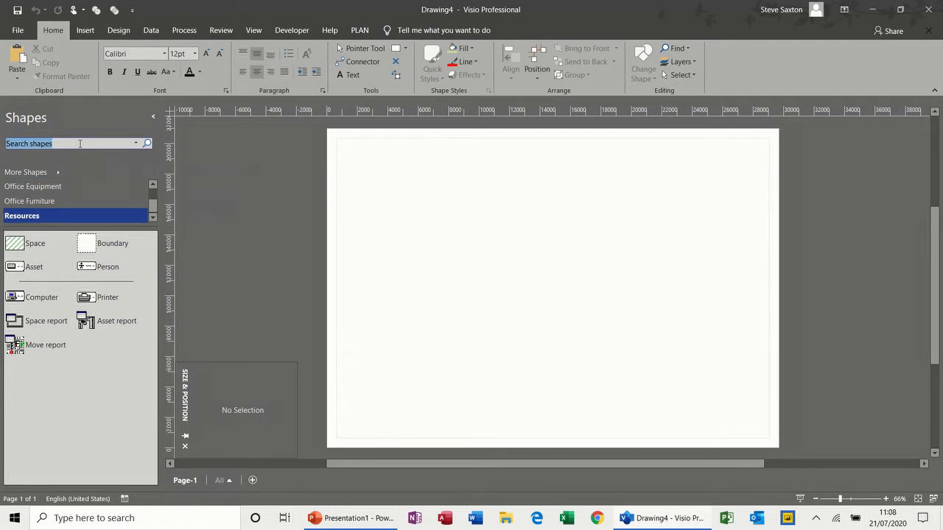
pyautogui.write('measurements')
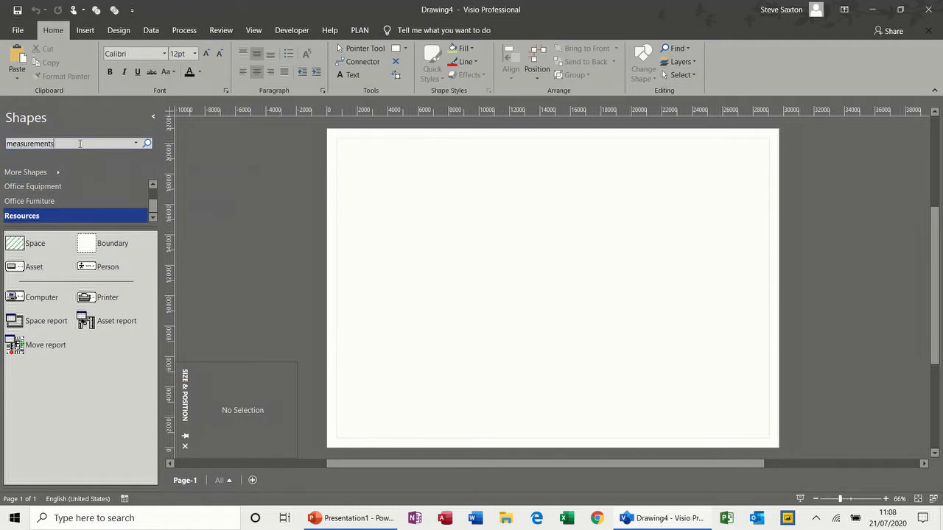
pyautogui.press('Return')
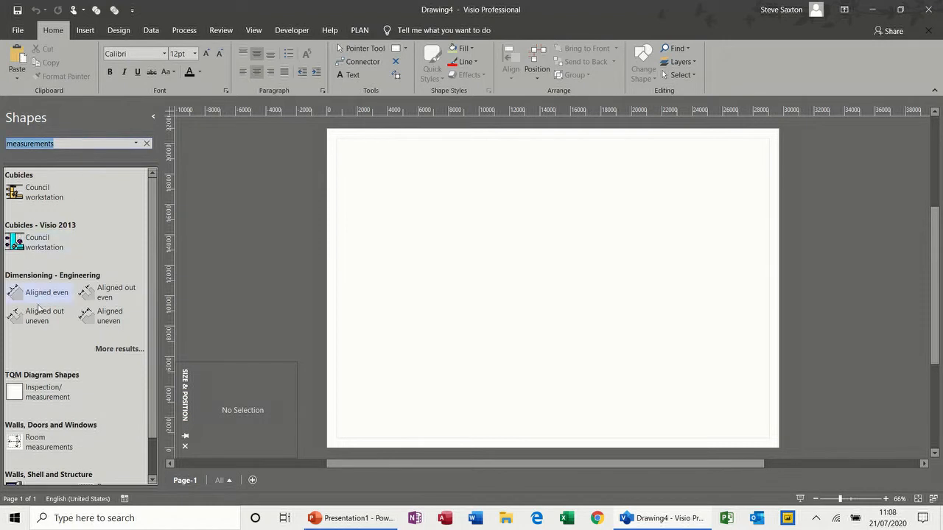
pyautogui.moveTo(21, 295); pyautogui.dragTo(362, 220)
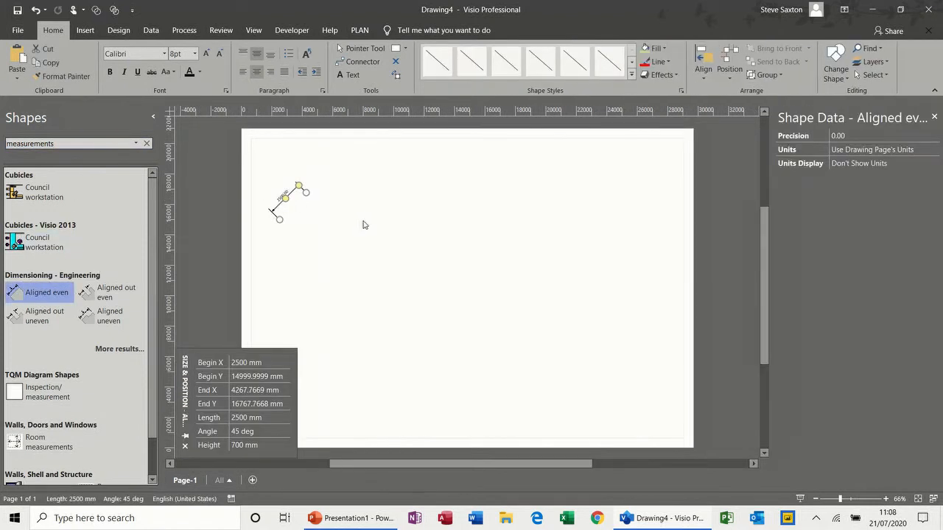
pyautogui.click(146, 143)
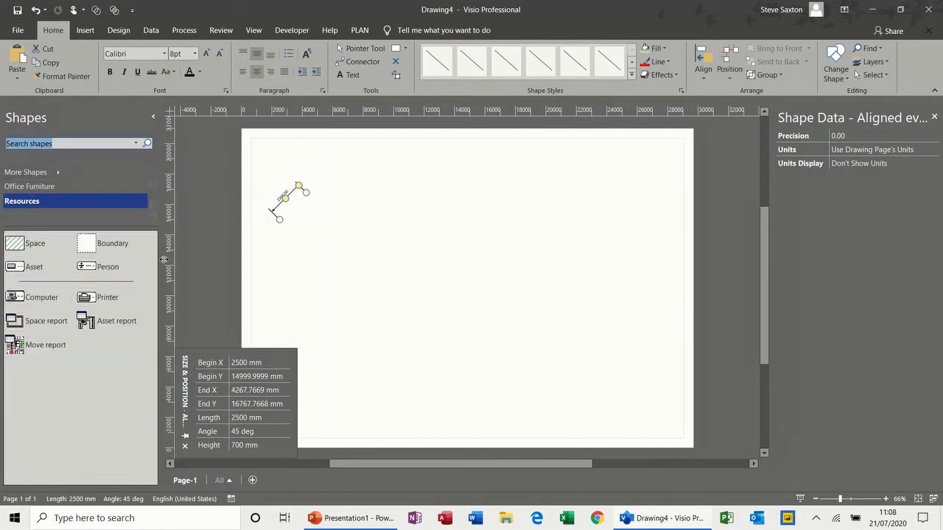
pyautogui.moveTo(293, 191); pyautogui.dragTo(223, 165)
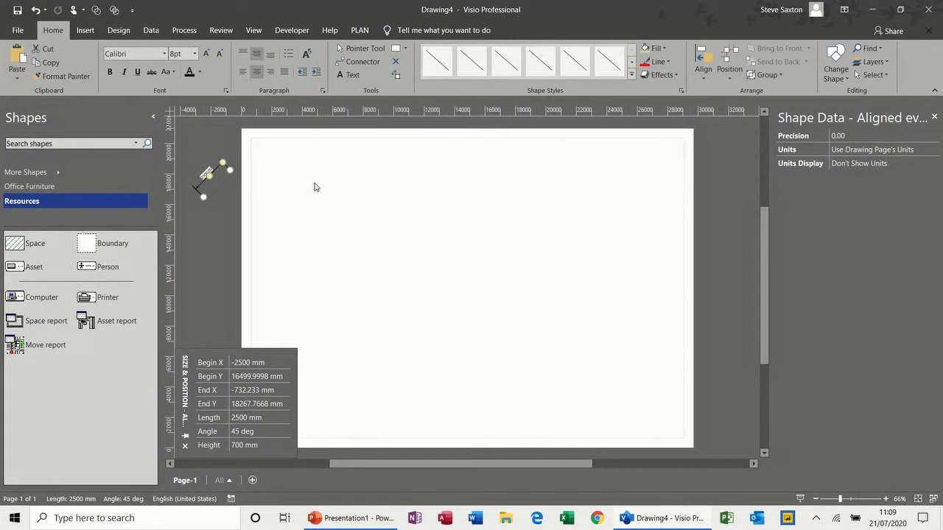
# Place a Table from the Office Furniture stencil near the page's upper-left corner and set it to 600 mm wide and 1500 mm high.
pyautogui.click(69, 185)
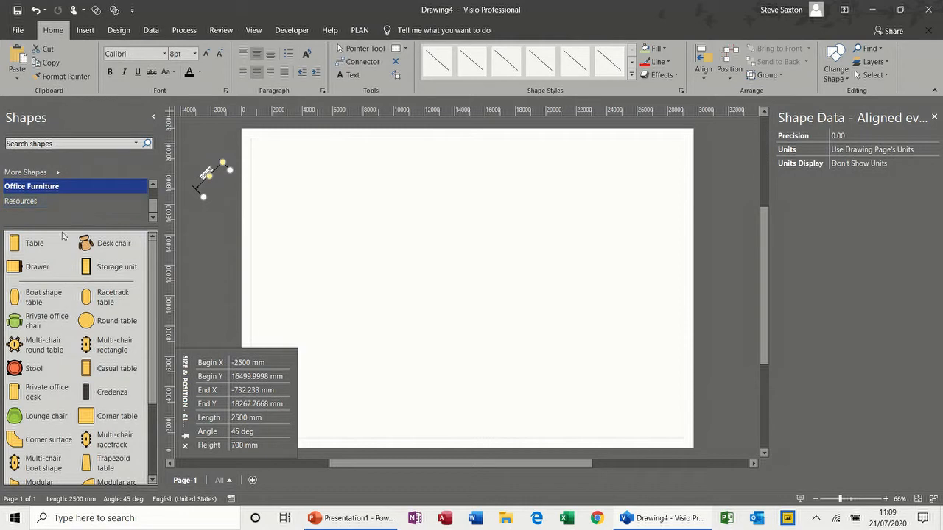
pyautogui.moveTo(30, 245); pyautogui.dragTo(306, 174)
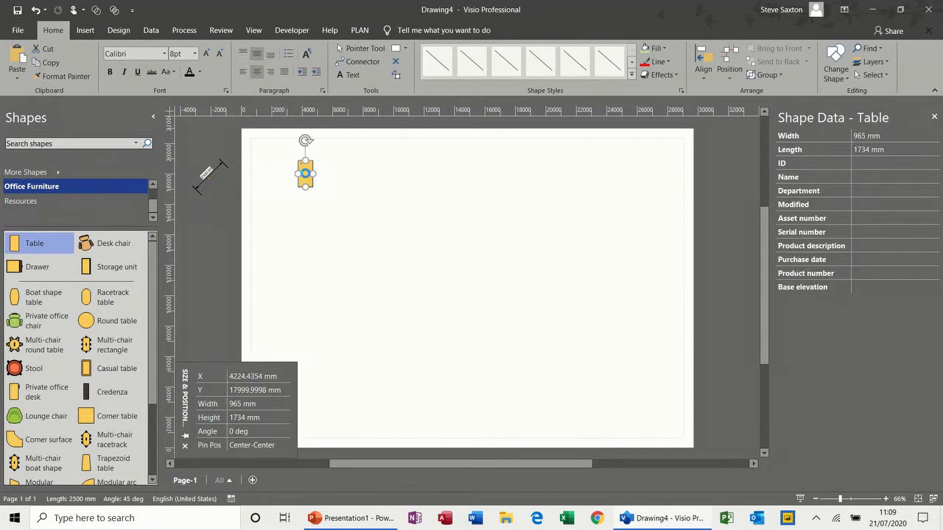
pyautogui.click(258, 407)
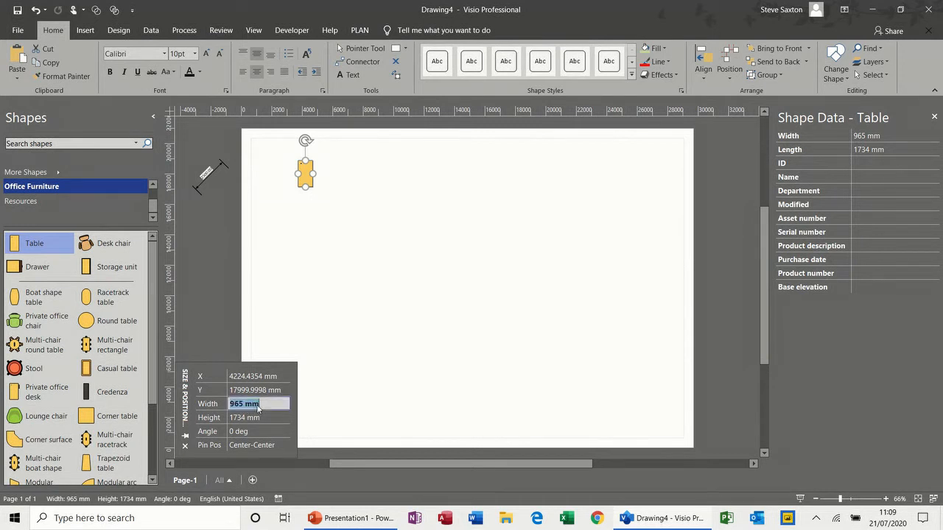
pyautogui.write('600')
pyautogui.click(261, 419)
pyautogui.write('1')
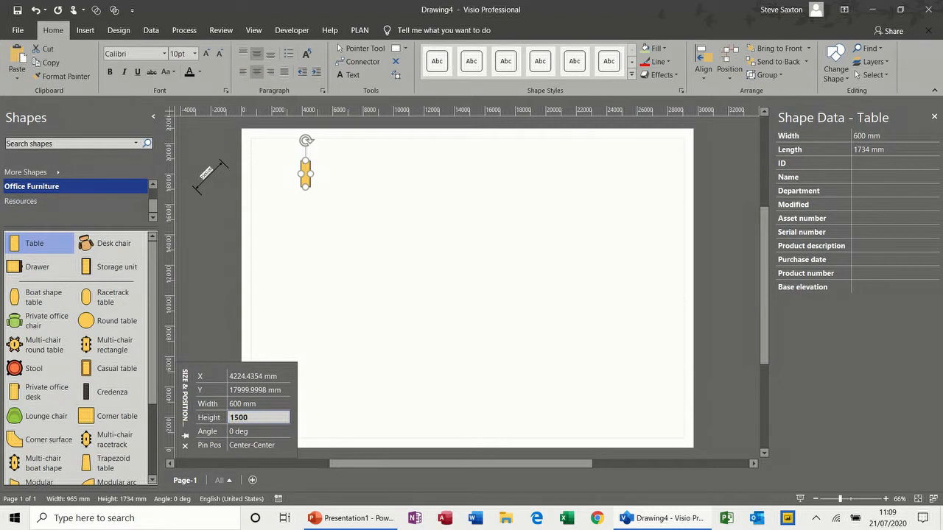
pyautogui.write('500')
pyautogui.click(332, 337)
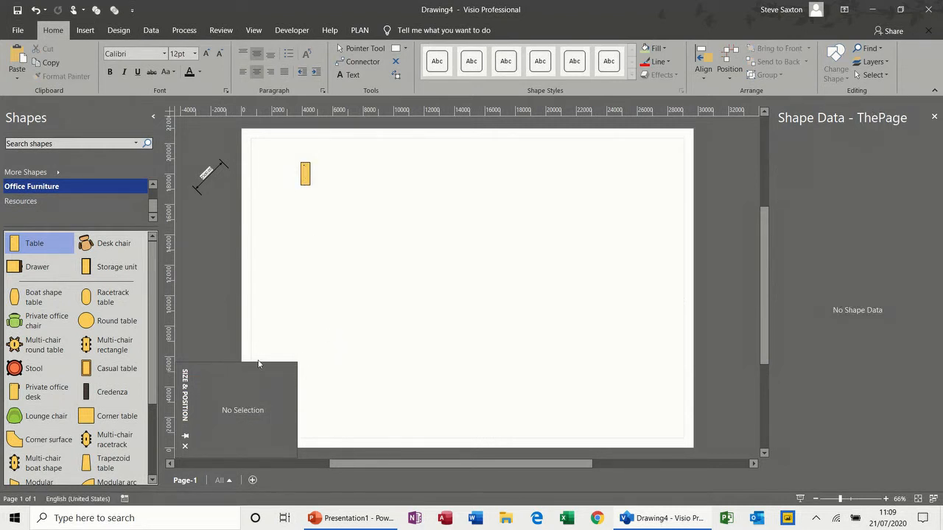
# Move the table closer to the page's upper-left corner and add a copy directly below it, end to end.
pyautogui.click(305, 174)
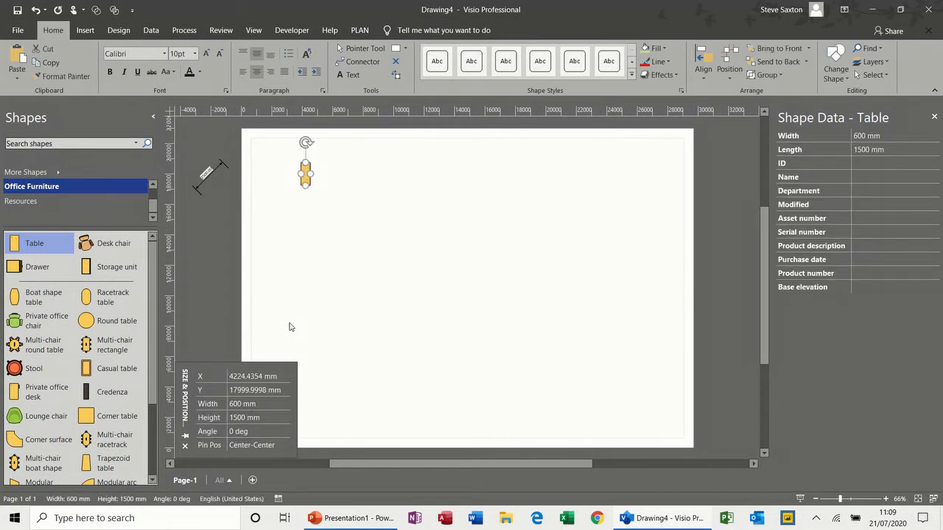
pyautogui.click(885, 501)
pyautogui.click(886, 501)
pyautogui.click(886, 500)
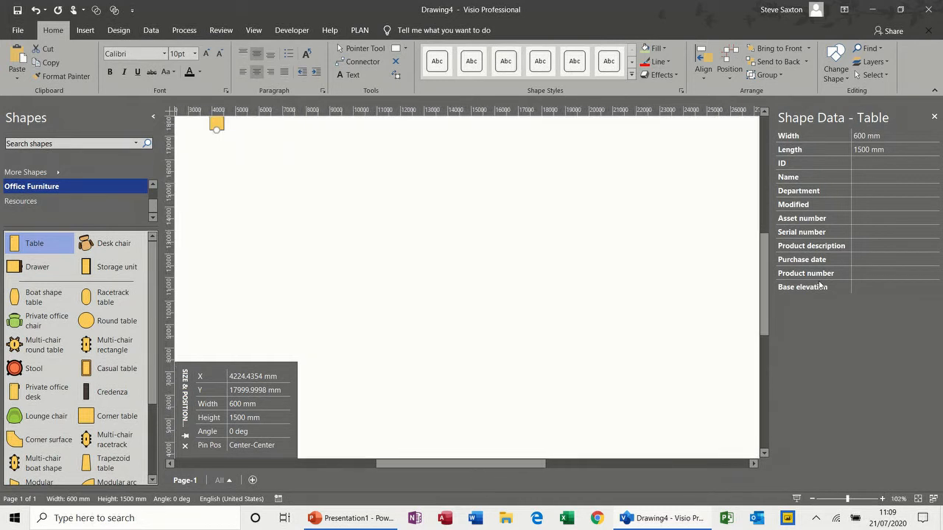
pyautogui.scroll(3, 765, 287)
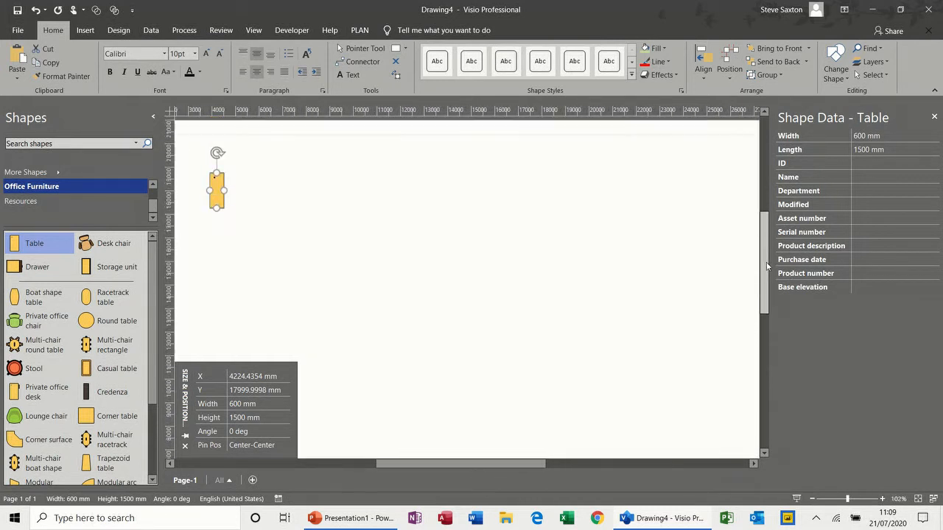
pyautogui.moveTo(527, 464); pyautogui.dragTo(486, 463)
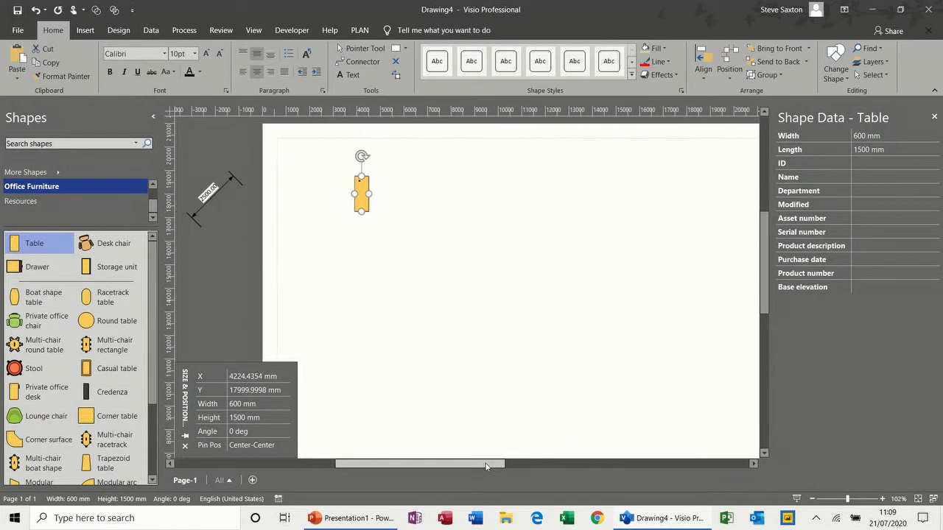
pyautogui.moveTo(360, 191); pyautogui.dragTo(322, 213)
pyautogui.click(381, 221)
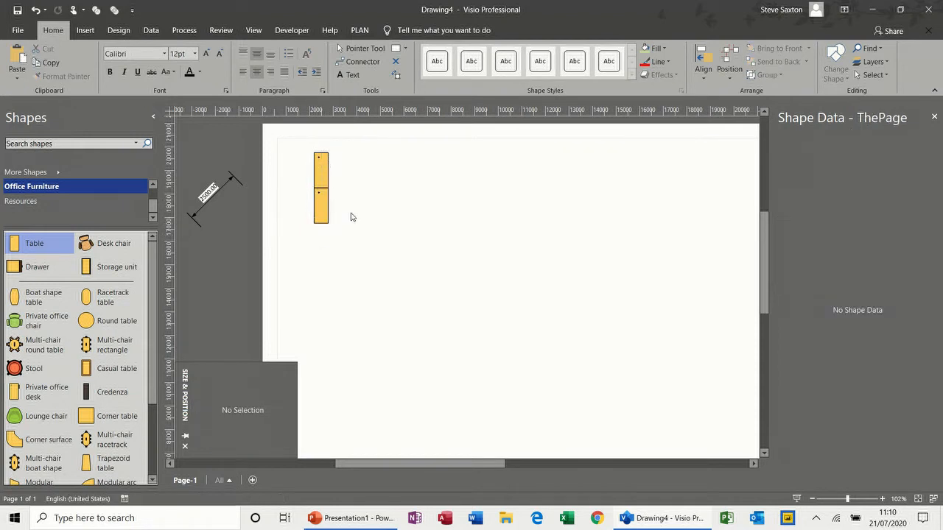
pyautogui.click(325, 209)
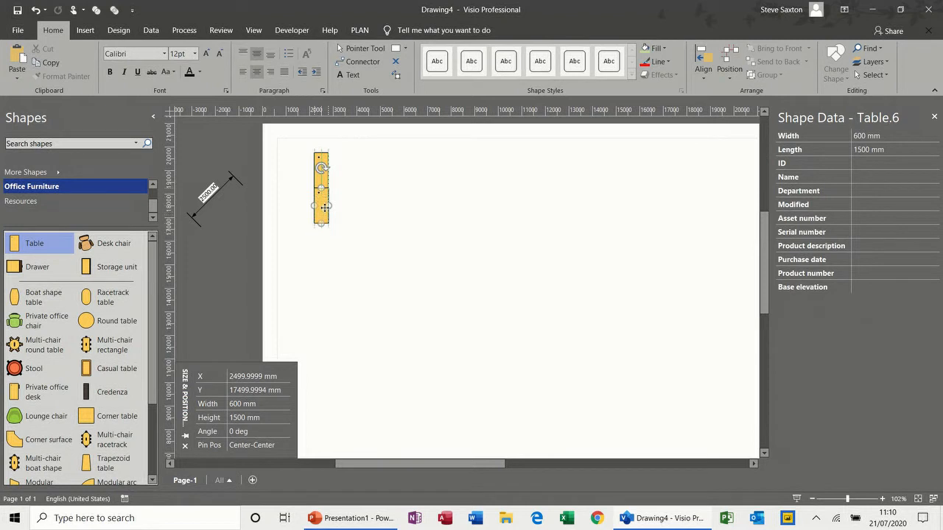
pyautogui.click(359, 214)
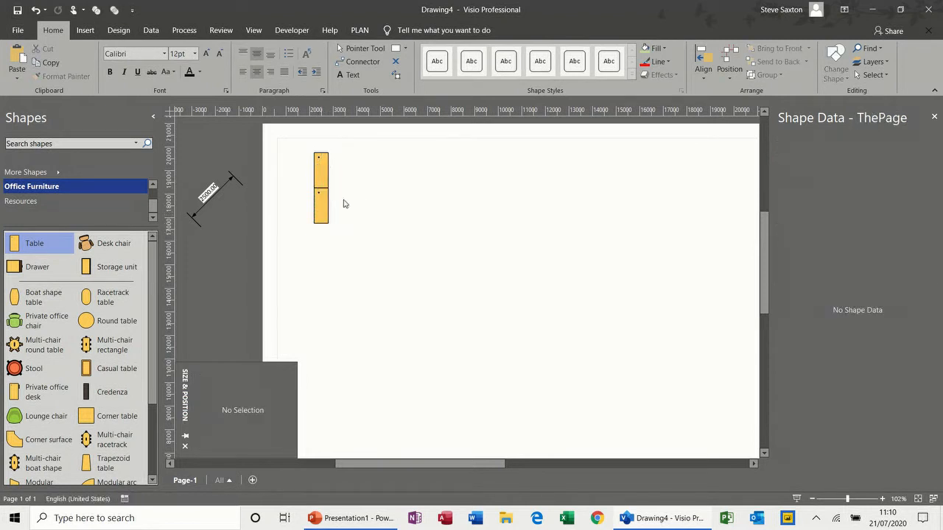
# Align the parked dimension vertically along the left side of both tables, from the top corner to the bottom corner.
pyautogui.moveTo(232, 184); pyautogui.dragTo(296, 155)
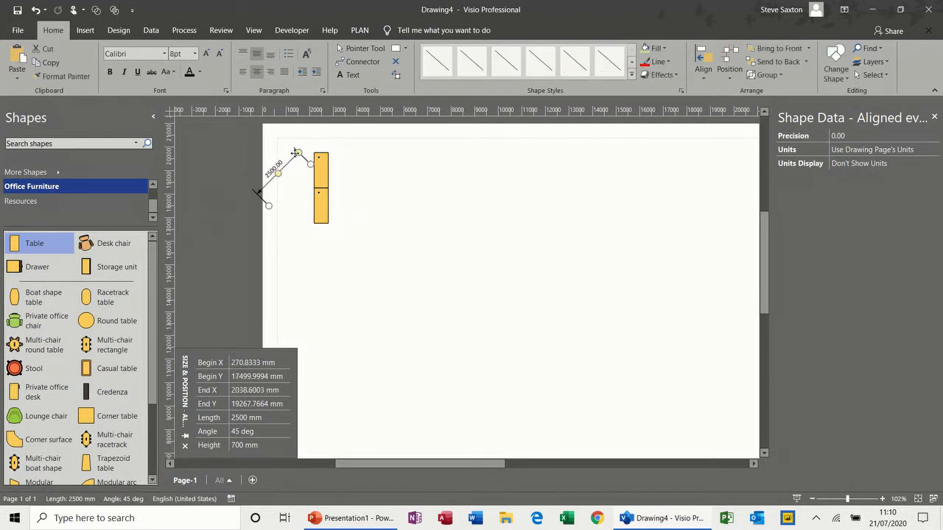
pyautogui.moveTo(310, 163)
pyautogui.mouseDown()
pyautogui.moveTo(253, 147)
pyautogui.moveTo(298, 161)
pyautogui.mouseUp()
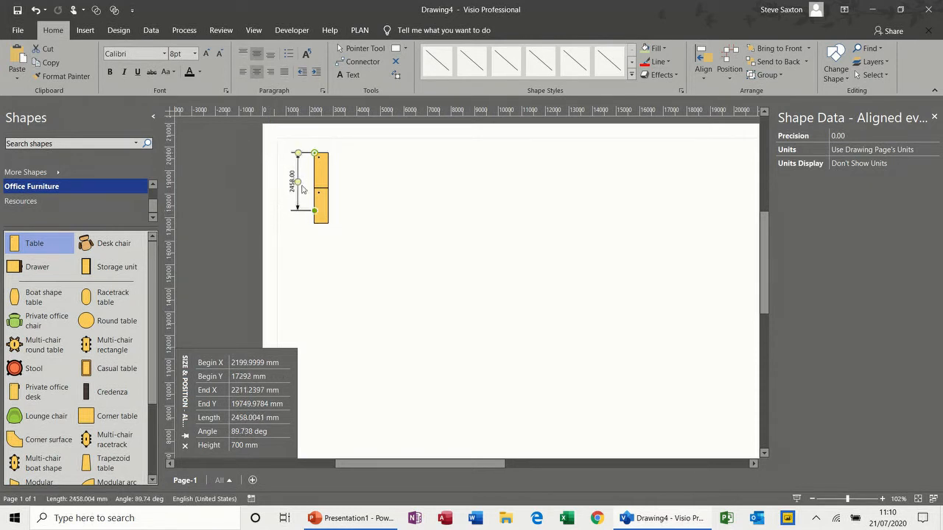
pyautogui.moveTo(314, 210); pyautogui.dragTo(315, 222)
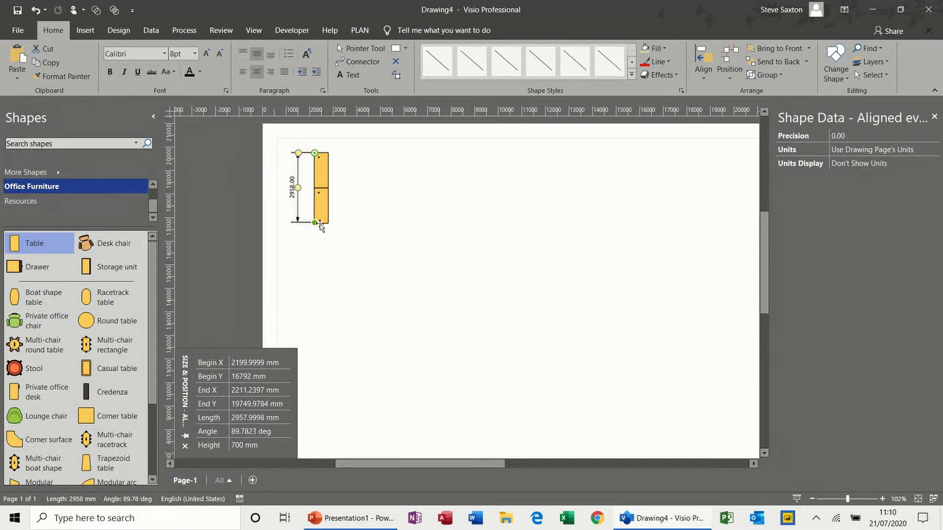
# Undo the last change, and nudge the upper table up and back down against the lower table.
pyautogui.click(324, 212)
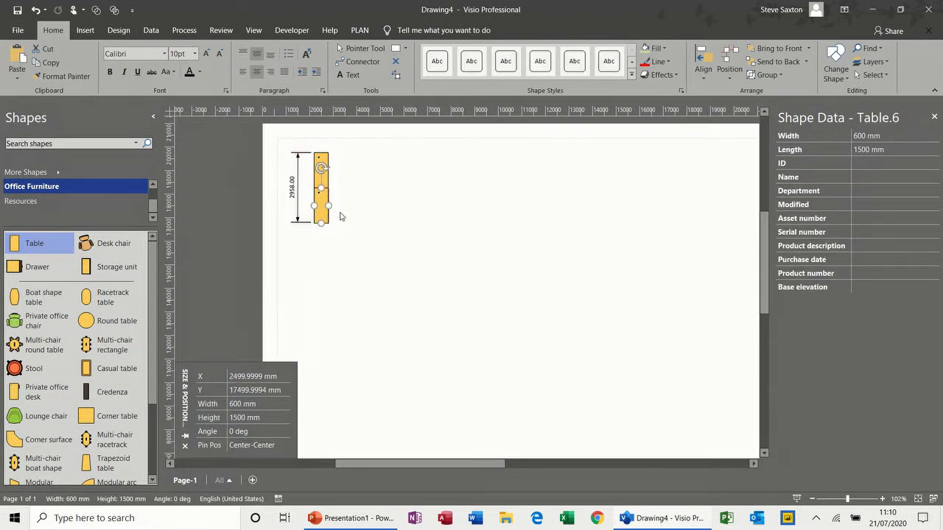
pyautogui.hotkey('ctrl', 'z')
pyautogui.click(326, 184)
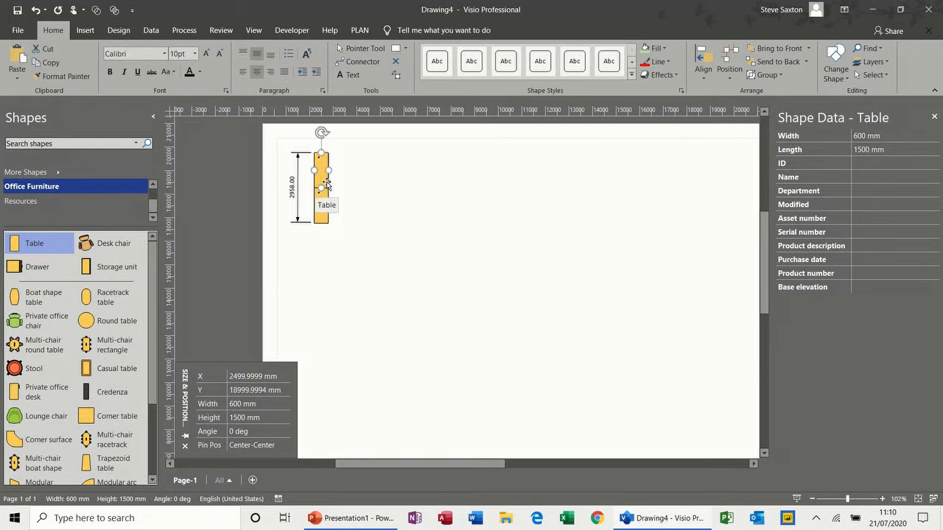
pyautogui.press('Up')
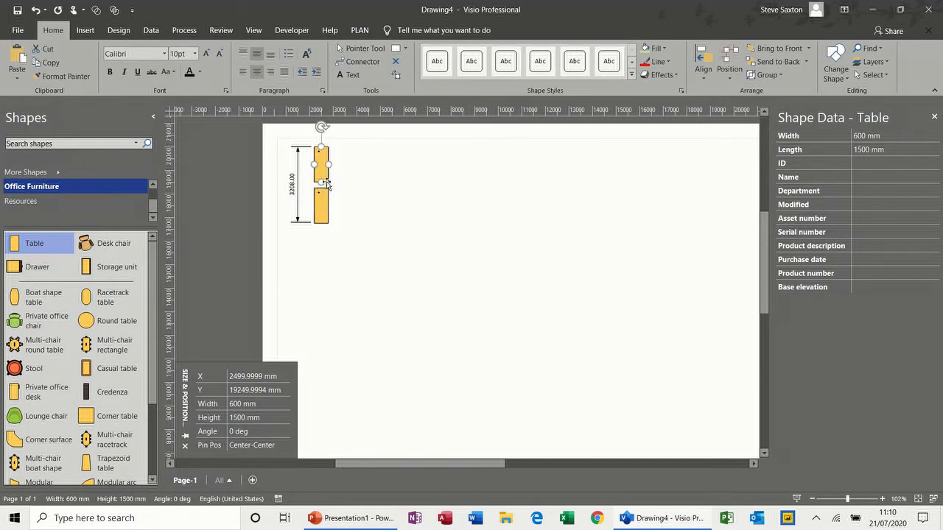
pyautogui.press('Down')
# Move the lower table down and away from the upper one, and pull the dimension off to the left of both tables.
pyautogui.moveTo(325, 206); pyautogui.dragTo(280, 229)
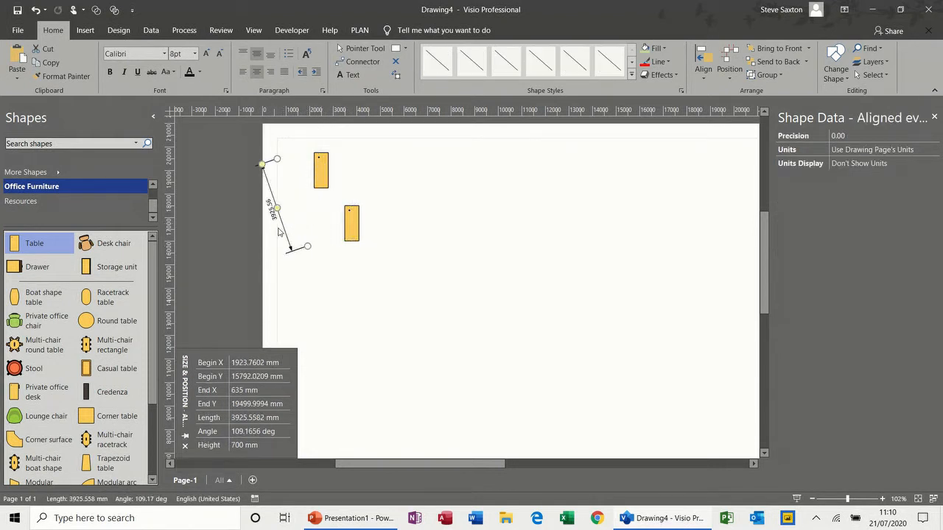
pyautogui.click(319, 171)
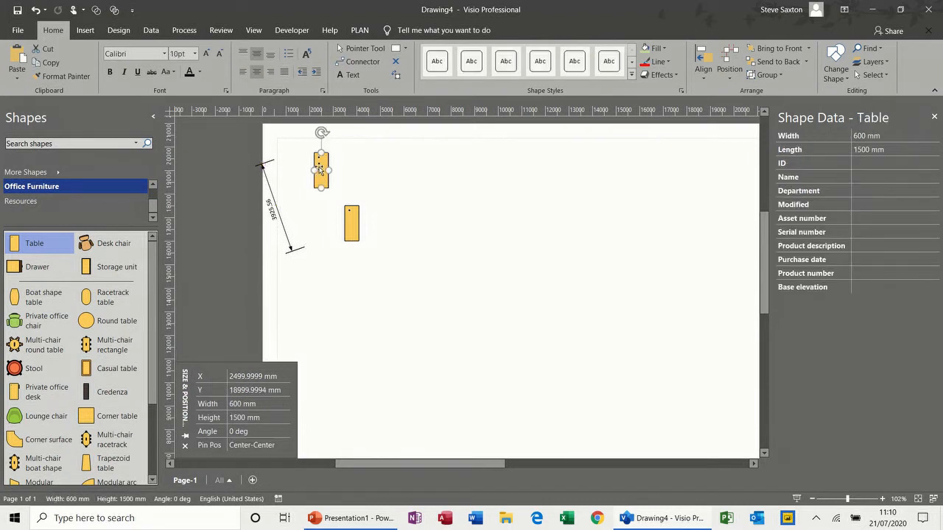
# Add connection points at the upper table's bottom edge and the lower table's top edge, and line the lower table up below the upper one.
pyautogui.click(397, 64)
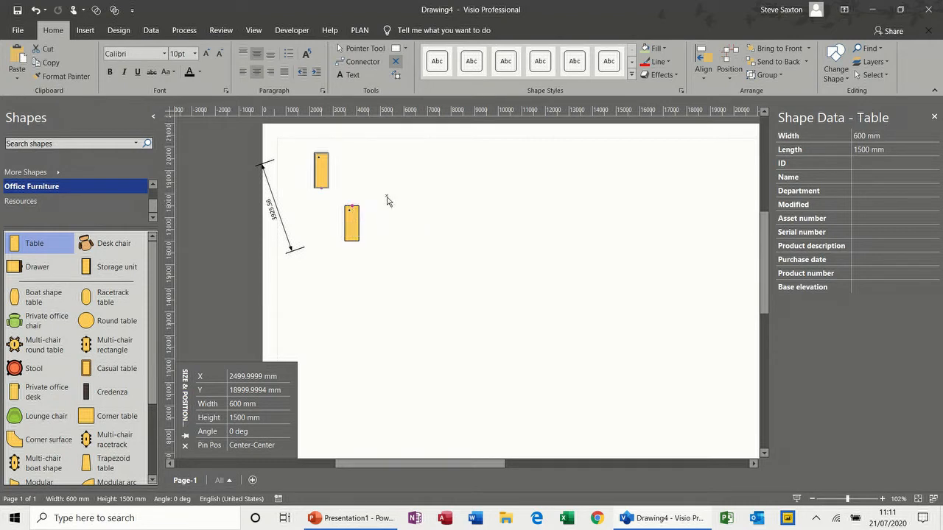
pyautogui.click(359, 48)
pyautogui.moveTo(351, 220); pyautogui.dragTo(324, 221)
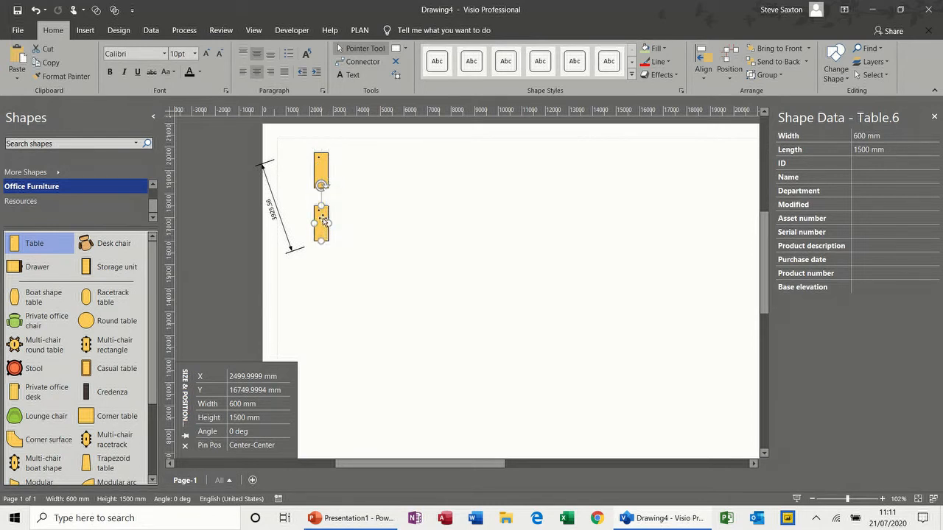
pyautogui.press('Escape')
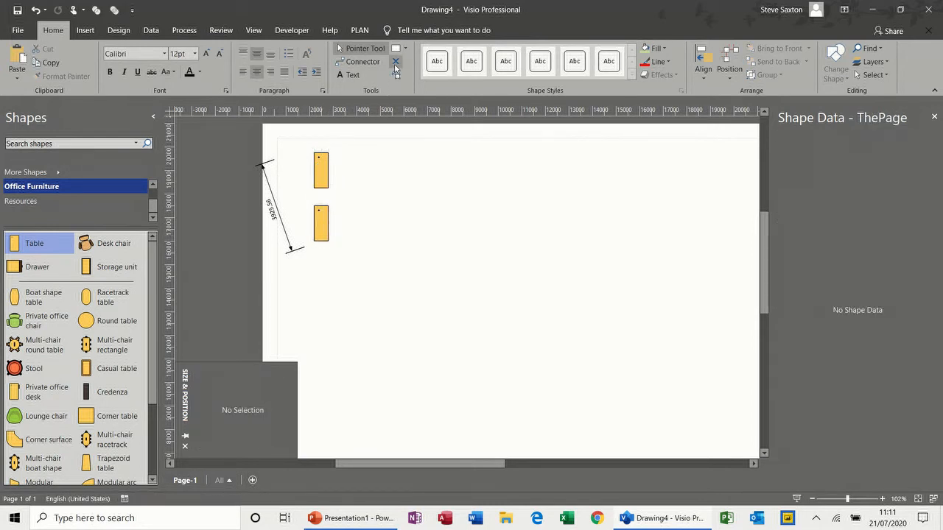
# Move the upper table aside, set its bottom connection point to Inward & Outward, and return it above the lower table.
pyautogui.click(395, 66)
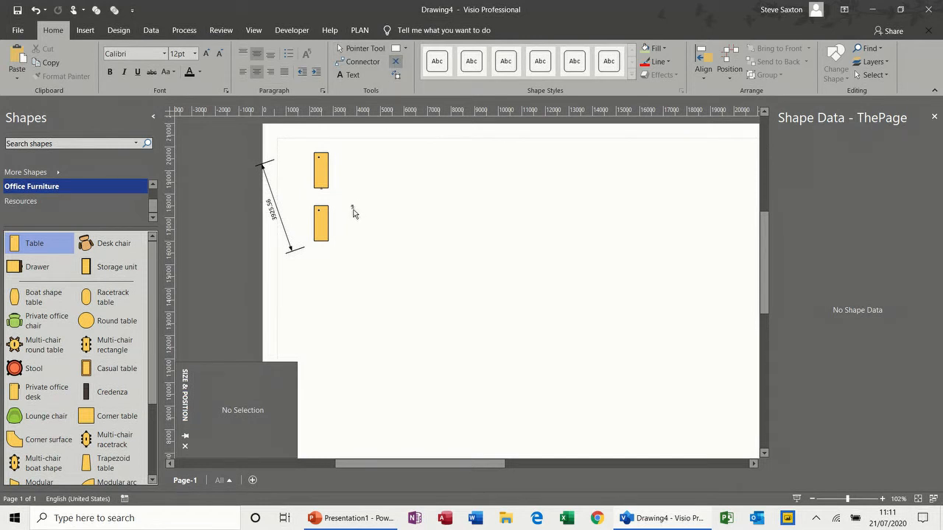
pyautogui.moveTo(324, 177); pyautogui.dragTo(345, 173)
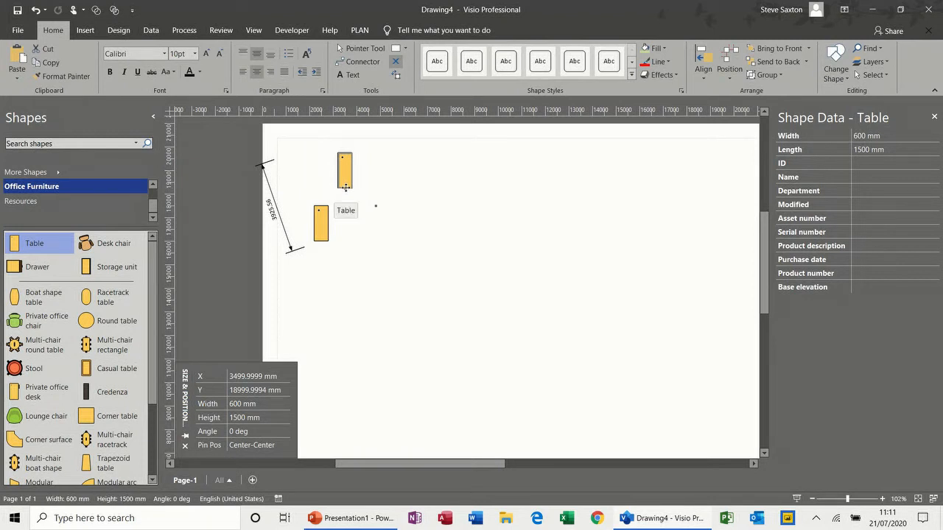
pyautogui.click(346, 190)
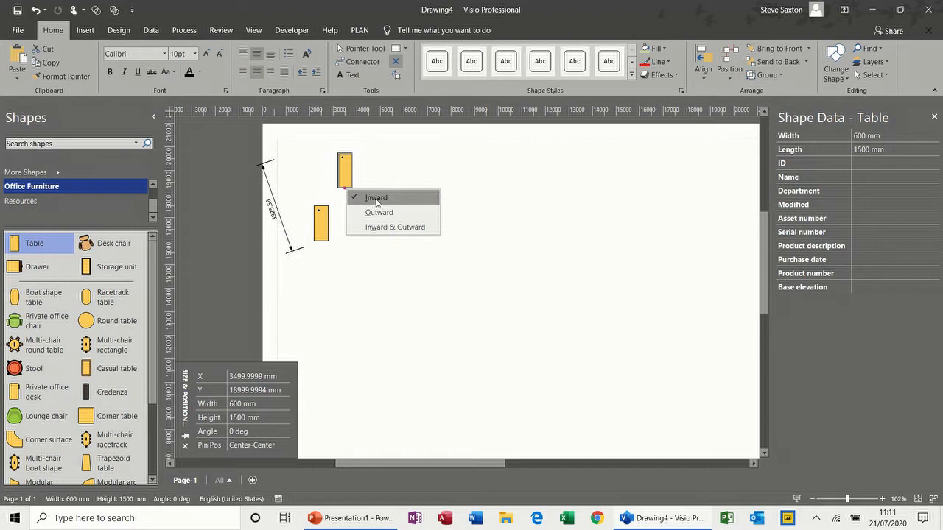
pyautogui.click(372, 228)
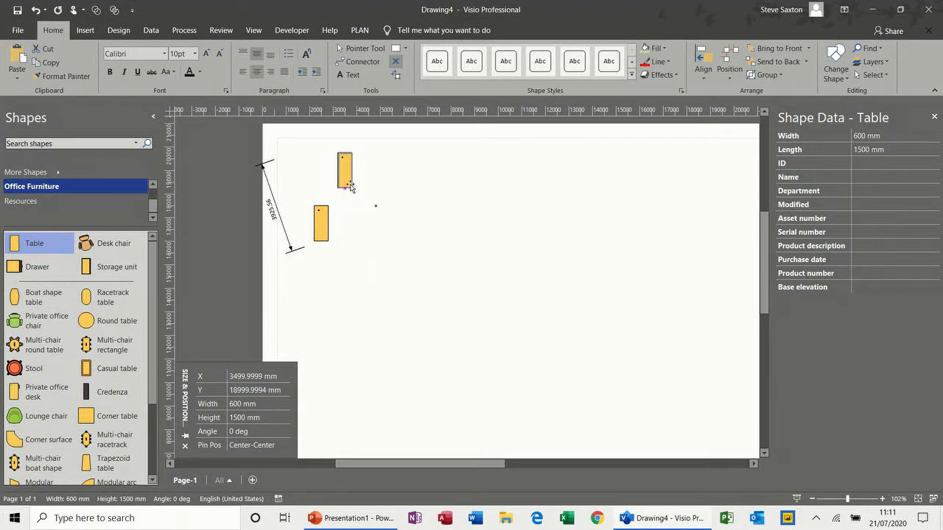
pyautogui.moveTo(345, 176); pyautogui.dragTo(326, 172)
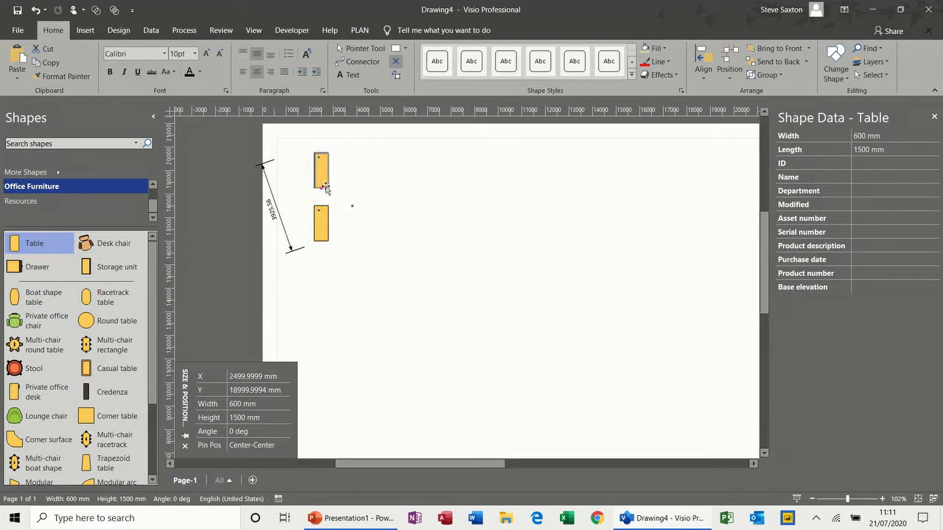
# Set the lower table's top connection point to Inward & Outward and snap the table end to end onto the upper table.
pyautogui.moveTo(328, 221); pyautogui.dragTo(344, 234)
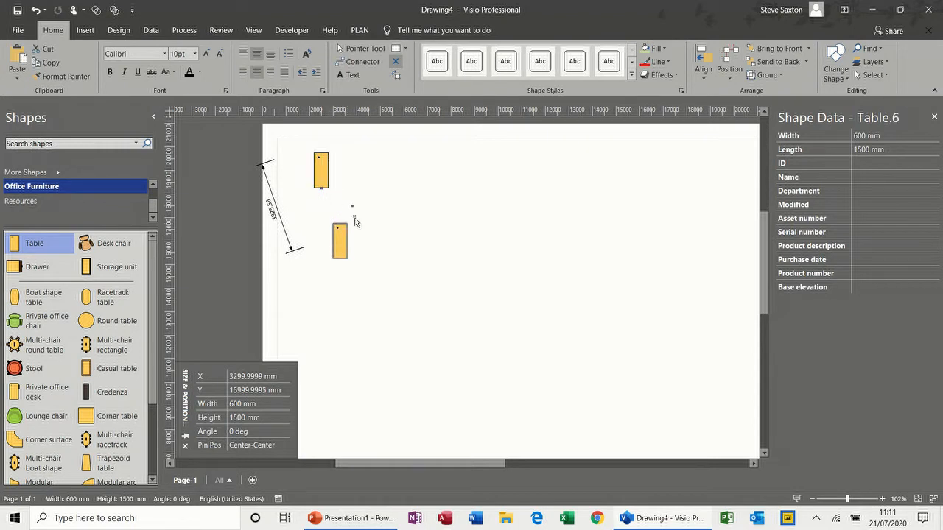
pyautogui.click(353, 210)
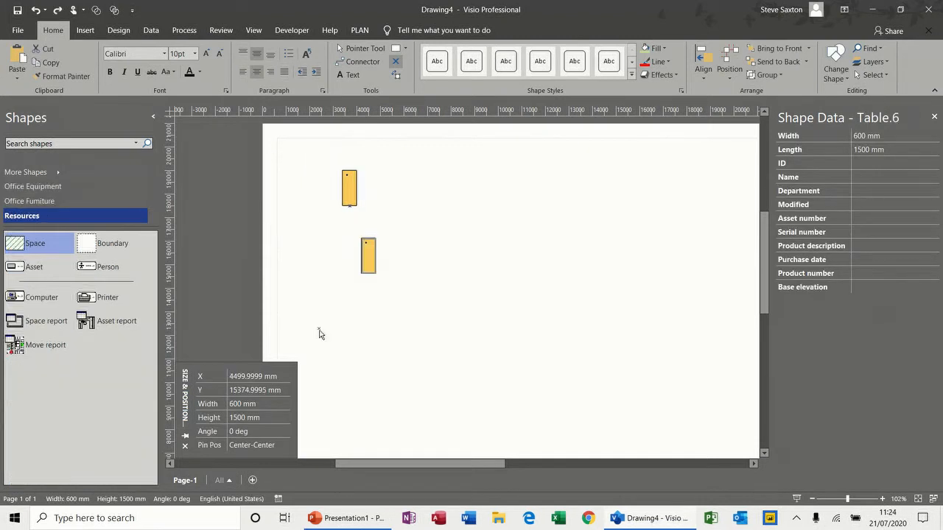
pyautogui.moveTo(364, 263)
pyautogui.mouseDown()
pyautogui.moveTo(353, 260)
pyautogui.moveTo(364, 259)
pyautogui.mouseUp()
pyautogui.moveTo(367, 249); pyautogui.dragTo(358, 249)
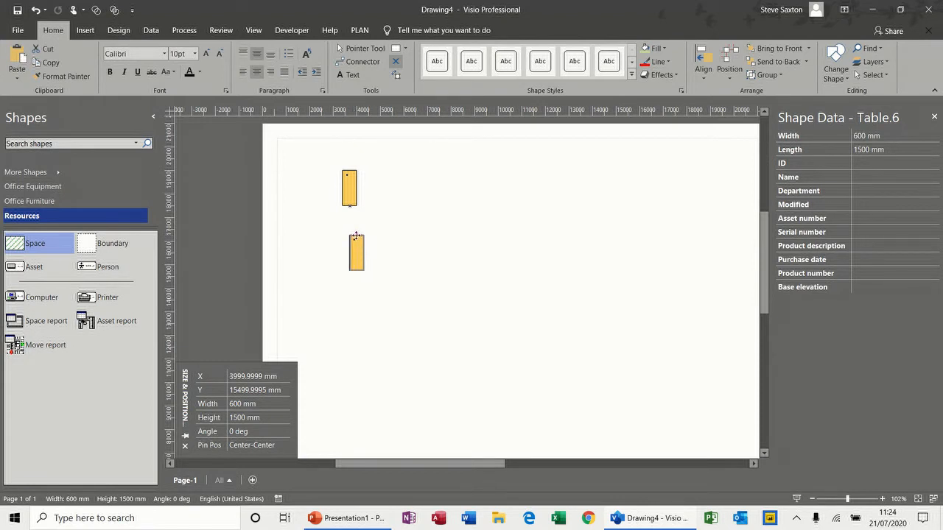
pyautogui.rightClick(356, 236)
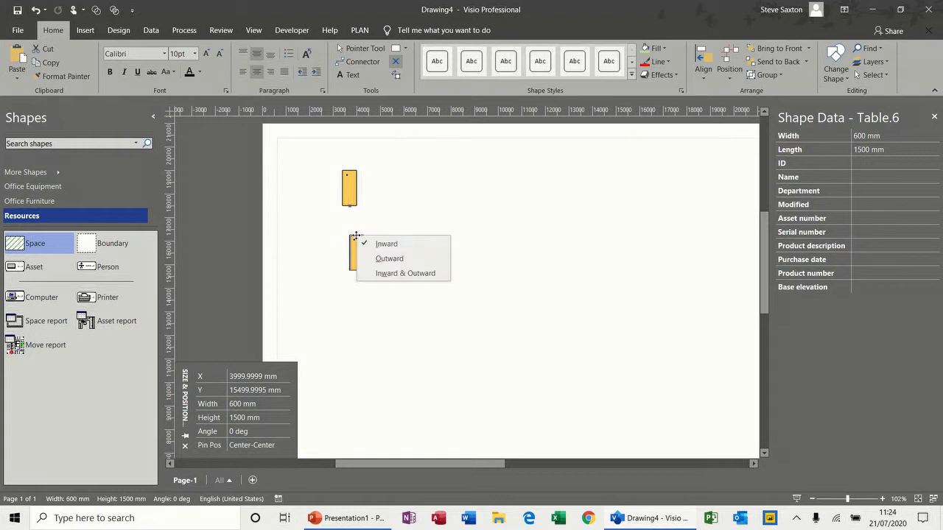
pyautogui.click(385, 274)
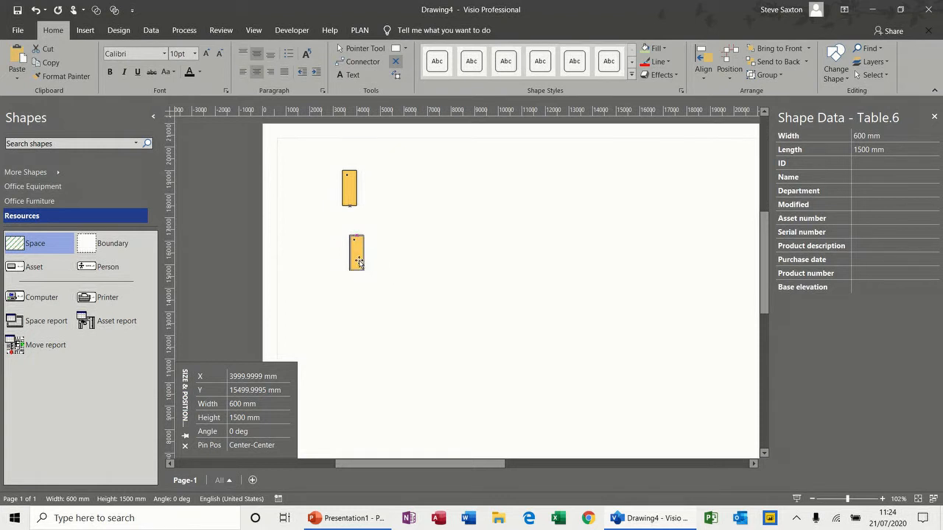
pyautogui.moveTo(360, 263); pyautogui.dragTo(352, 233)
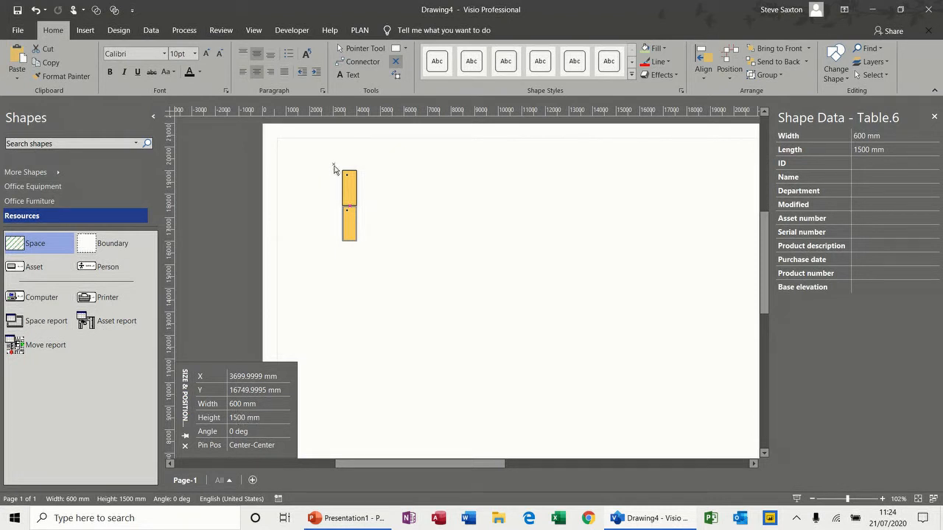
# Group the two joined tables into one shape.
pyautogui.moveTo(334, 165); pyautogui.dragTo(367, 252)
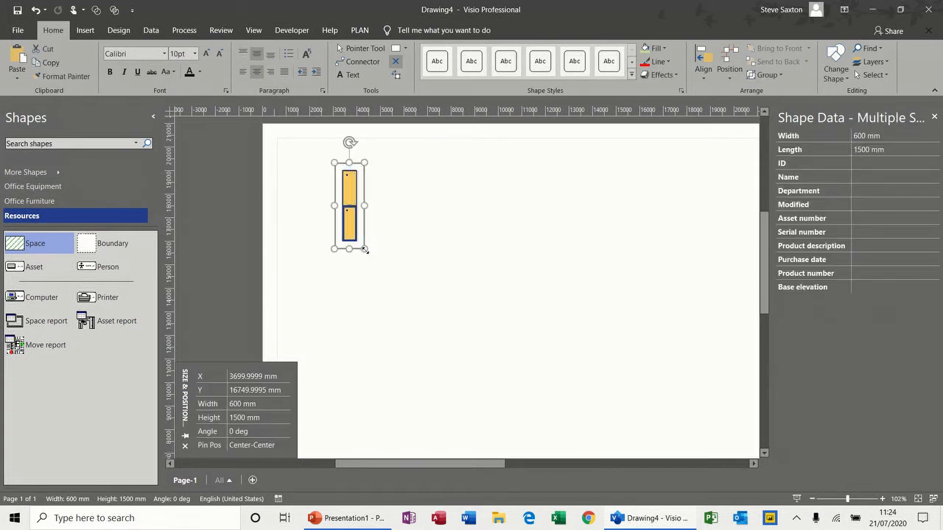
pyautogui.rightClick(350, 198)
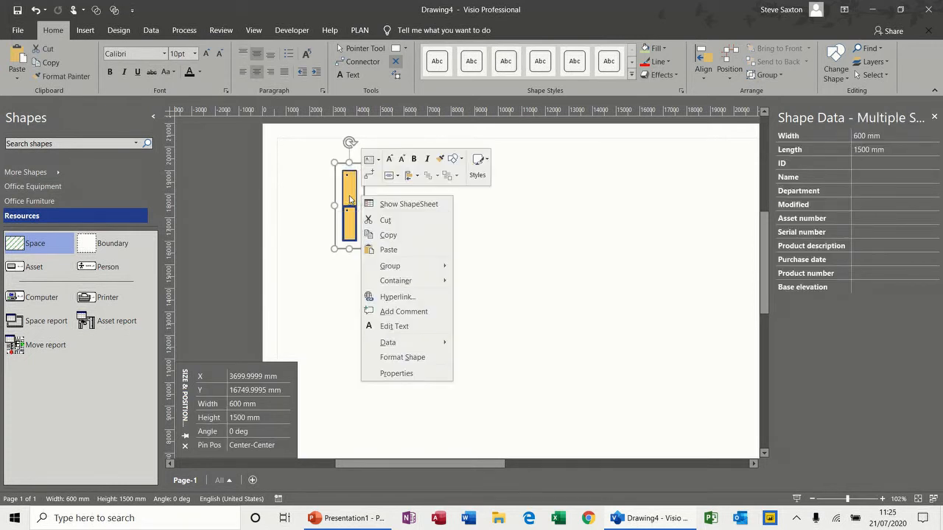
pyautogui.moveTo(398, 266)
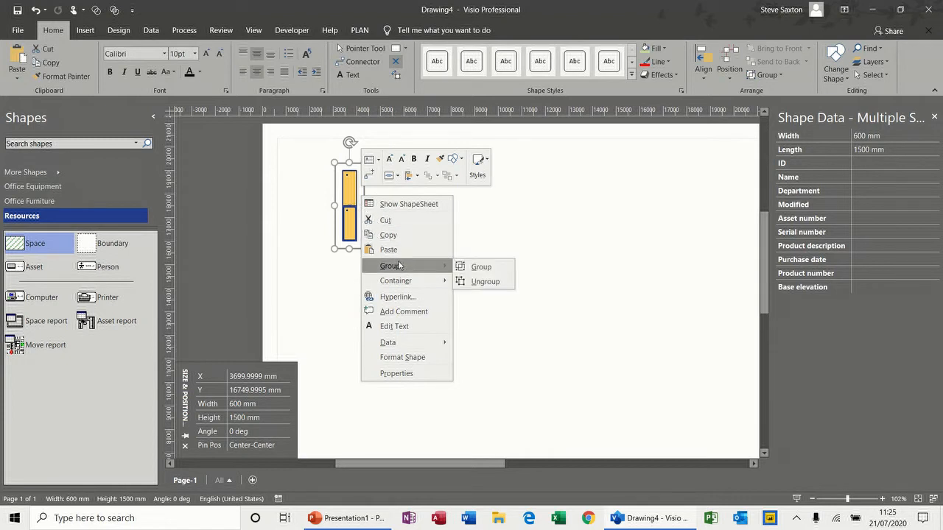
pyautogui.click(469, 267)
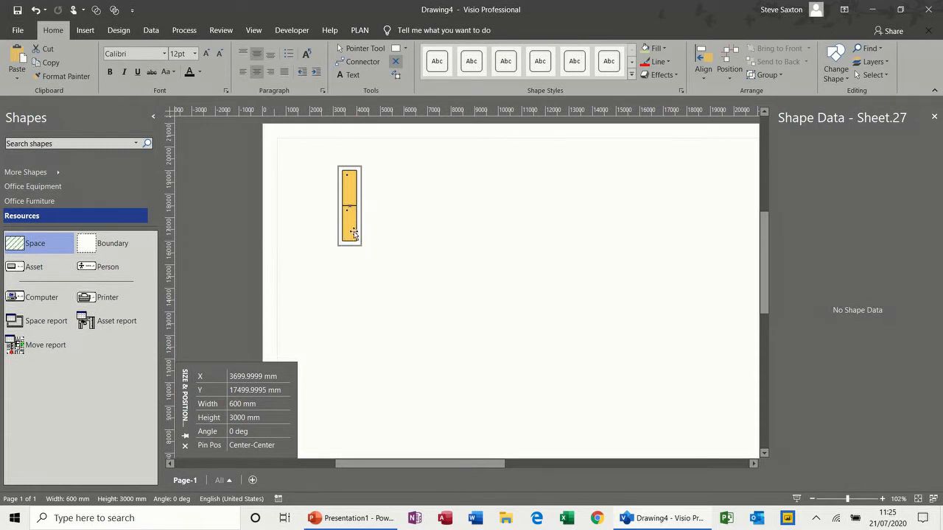
pyautogui.click(396, 235)
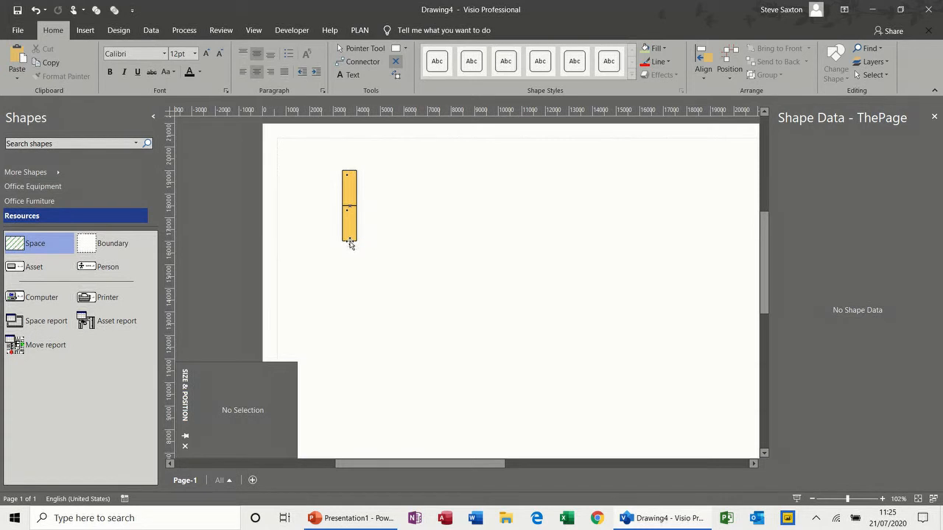
# Add connection points at the middle of the table group's top and bottom edges, and place a copy of the group just below it.
pyautogui.click(350, 173)
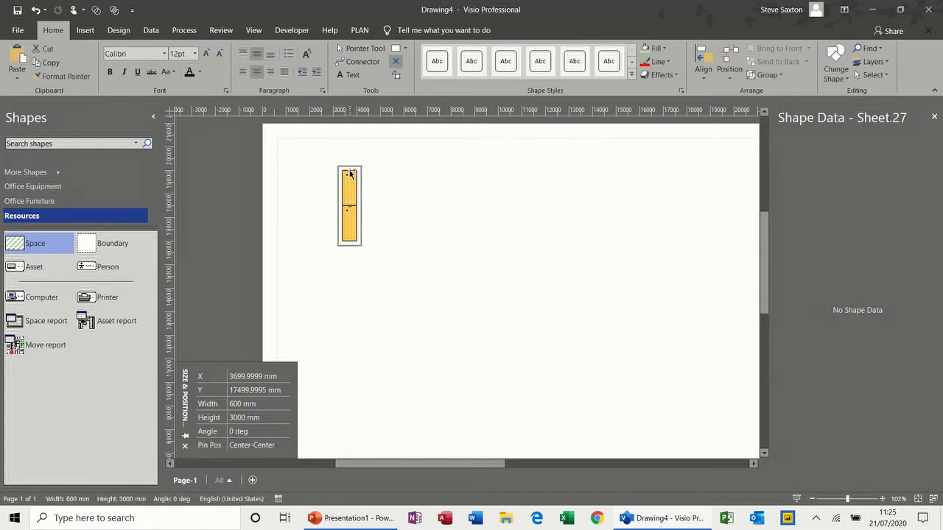
pyautogui.moveTo(350, 171); pyautogui.dragTo(350, 242)
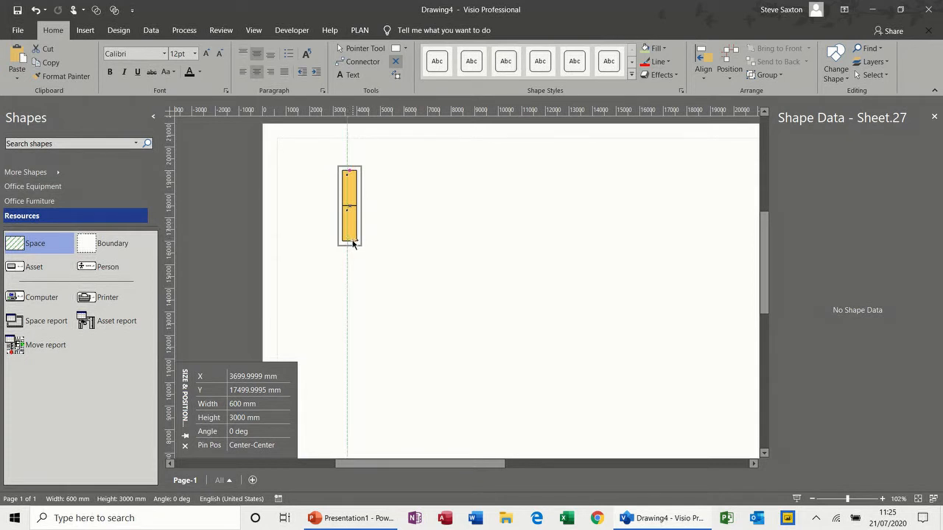
pyautogui.moveTo(350, 244); pyautogui.dragTo(350, 241)
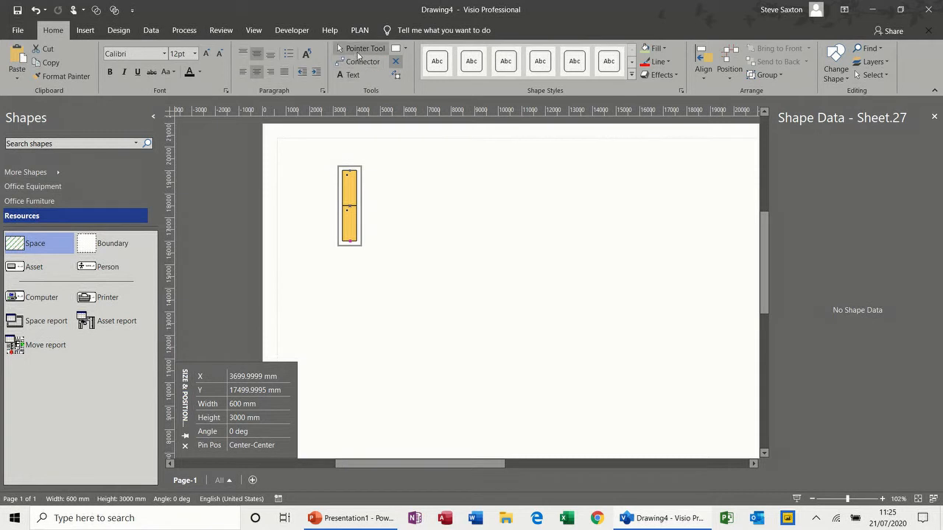
pyautogui.click(358, 50)
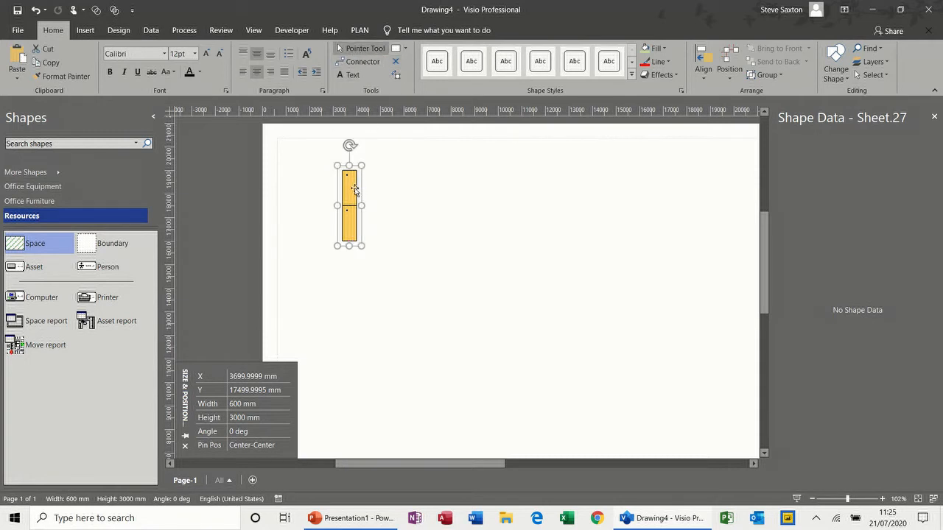
pyautogui.moveTo(352, 191); pyautogui.dragTo(351, 270)
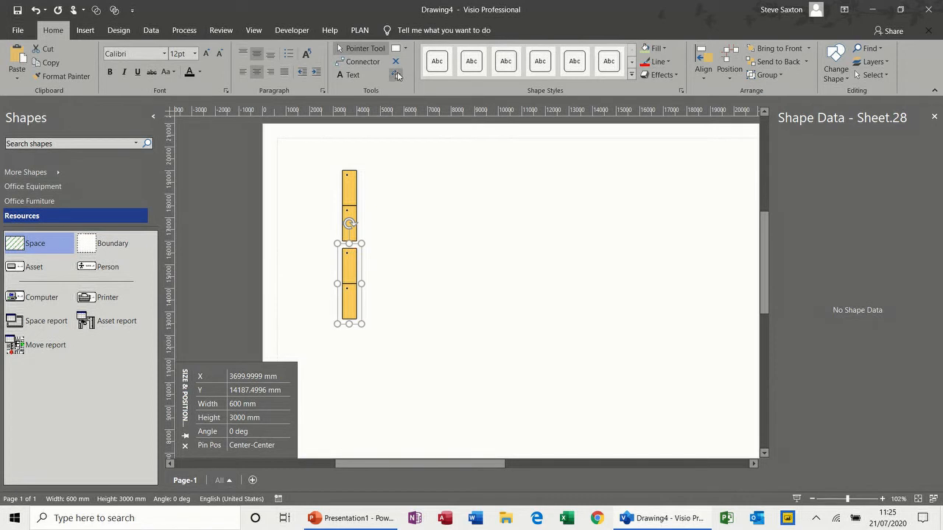
# Set the two groups' facing connection points and the copy's bottom point to Inward & Outward, and snap the copy onto the upper group.
pyautogui.click(398, 64)
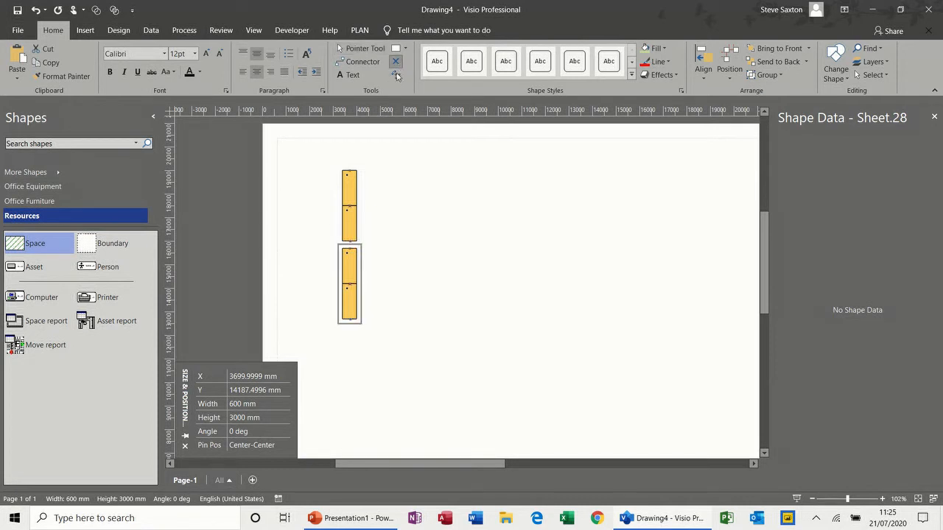
pyautogui.rightClick(350, 249)
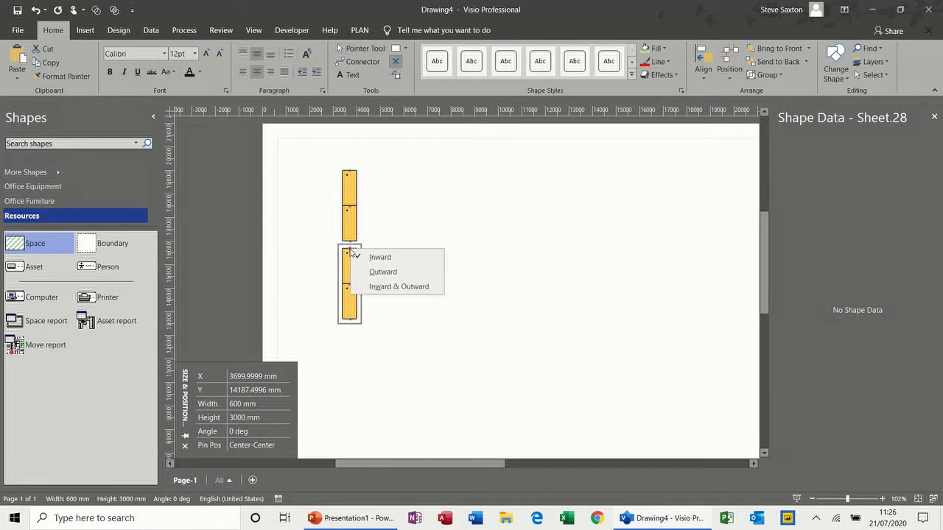
pyautogui.click(372, 287)
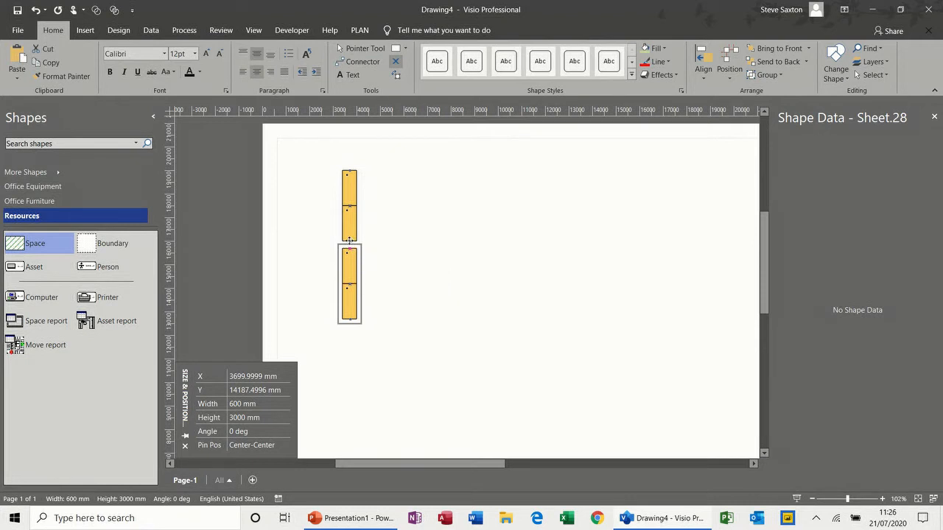
pyautogui.rightClick(350, 241)
pyautogui.click(372, 279)
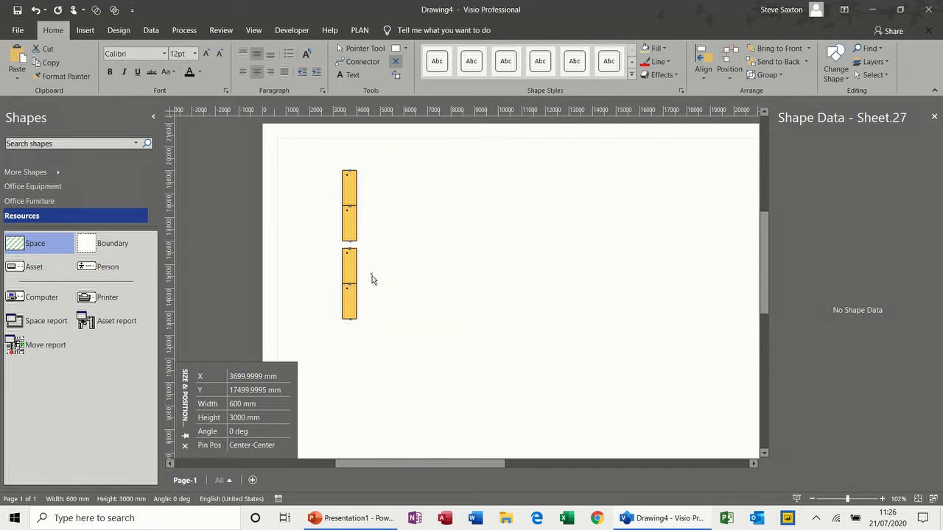
pyautogui.rightClick(350, 319)
pyautogui.click(372, 356)
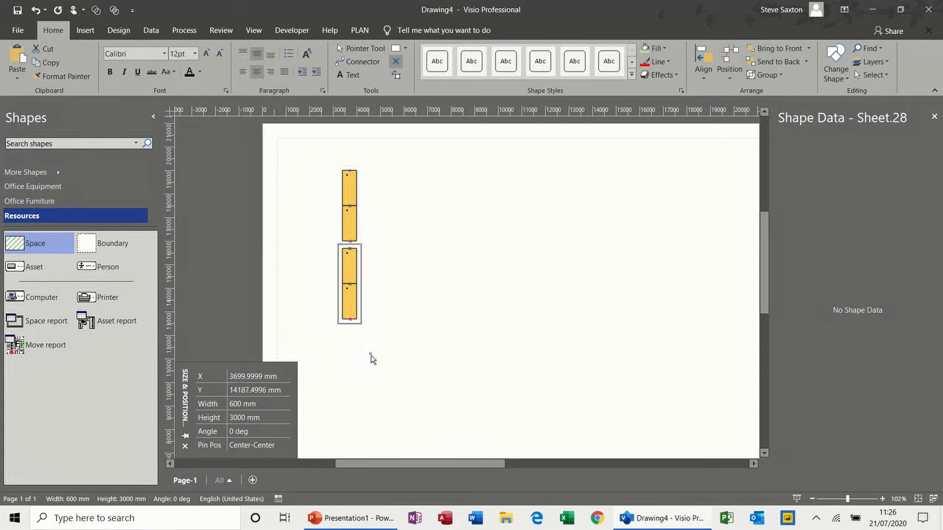
pyautogui.moveTo(350, 274); pyautogui.dragTo(351, 267)
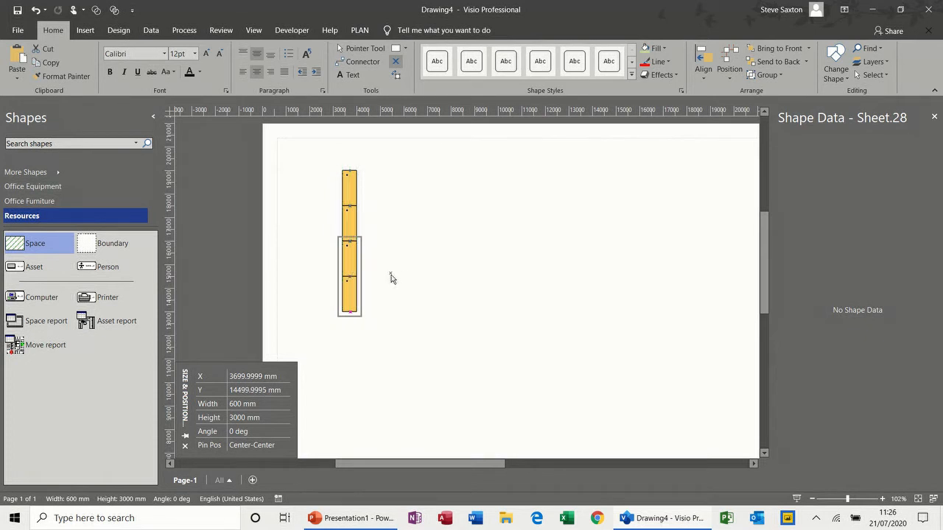
# Duplicate the lower table group and snap the copy onto the bottom end of the column, making a row of six tables.
pyautogui.moveTo(352, 261); pyautogui.dragTo(350, 341)
pyautogui.press('Escape')
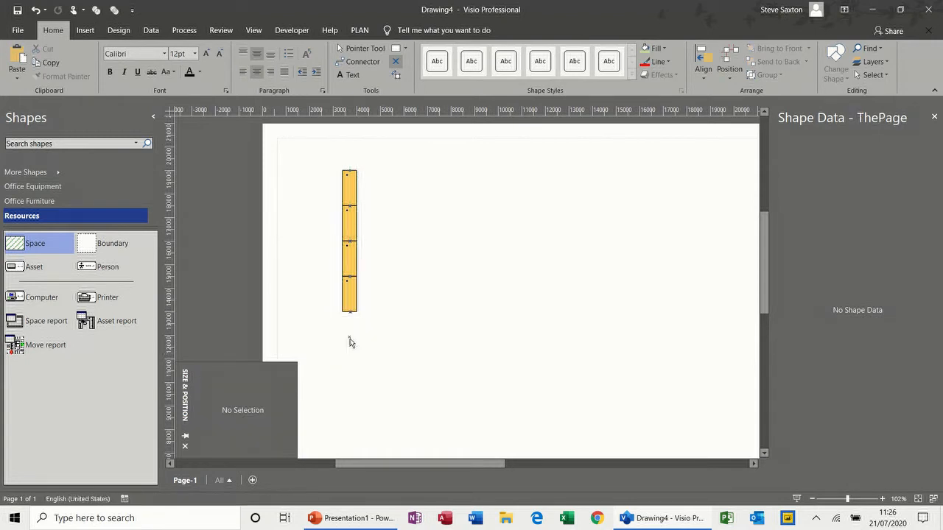
pyautogui.moveTo(347, 270); pyautogui.dragTo(351, 339)
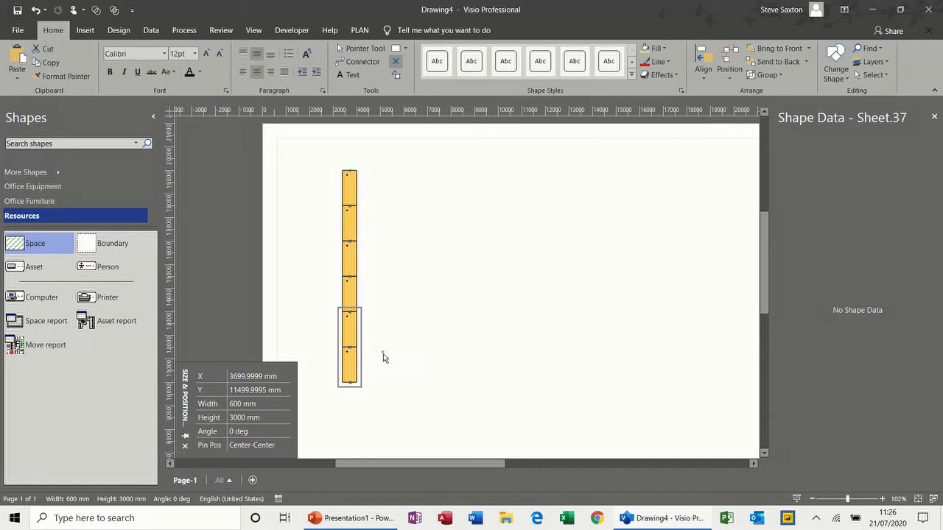
pyautogui.click(391, 348)
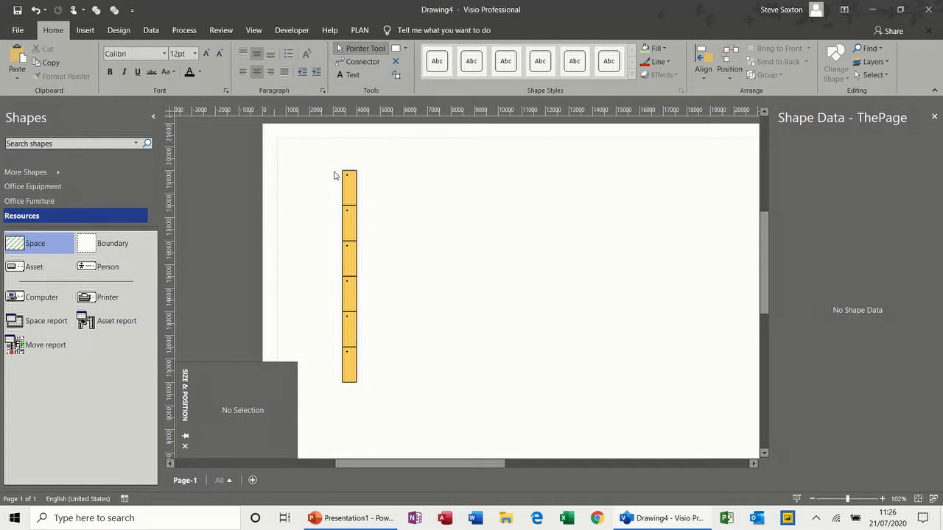
# Group the whole column of six tables into one shape.
pyautogui.moveTo(334, 164); pyautogui.dragTo(374, 398)
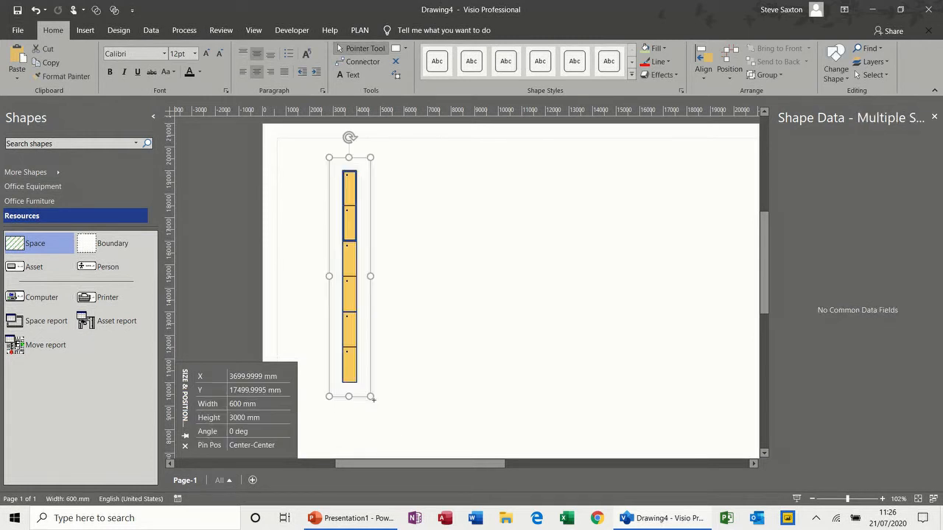
pyautogui.rightClick(348, 303)
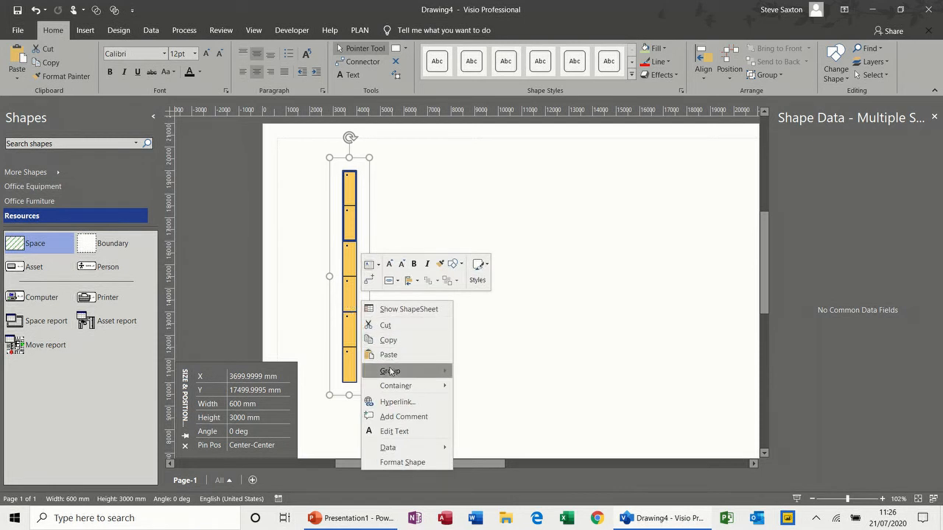
pyautogui.moveTo(400, 373)
pyautogui.click(472, 372)
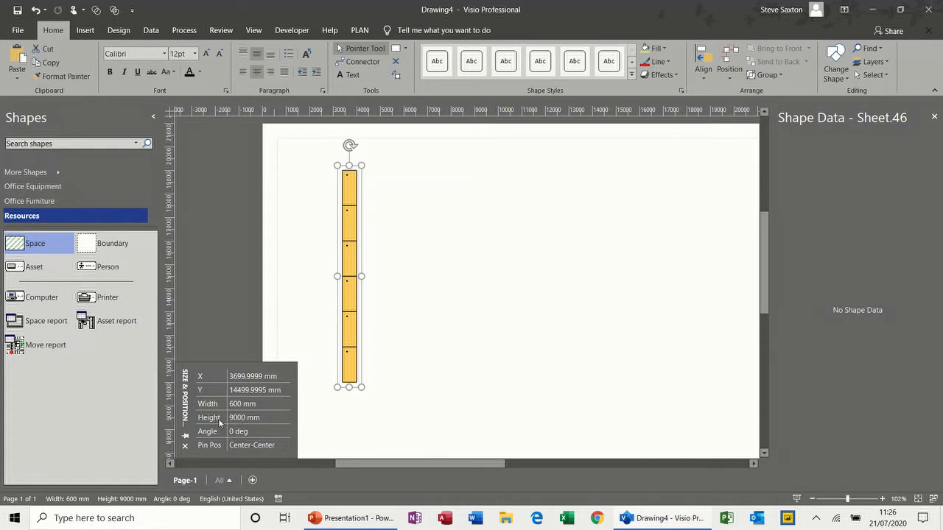
# Duplicate the grouped table row three times, spacing the copies side by side so that four parallel rows stand on the page.
pyautogui.moveTo(348, 263); pyautogui.dragTo(452, 237)
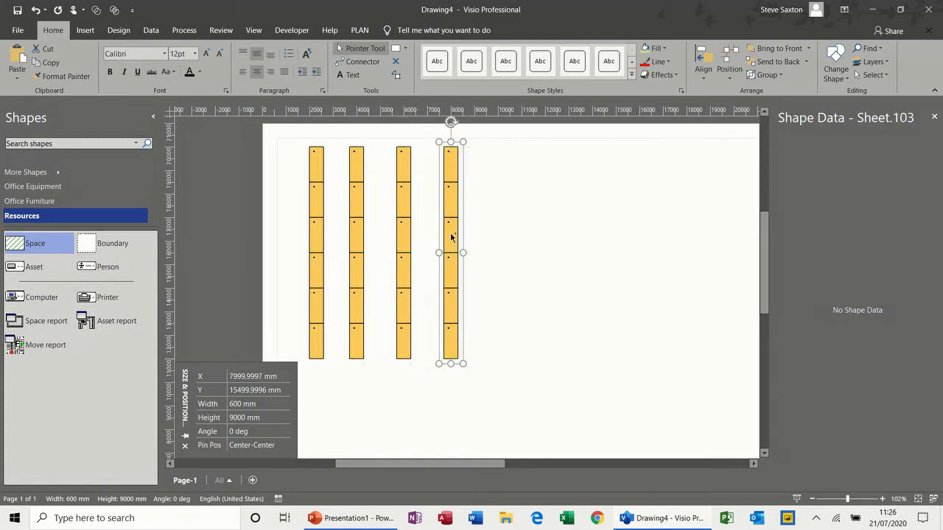
pyautogui.click(515, 232)
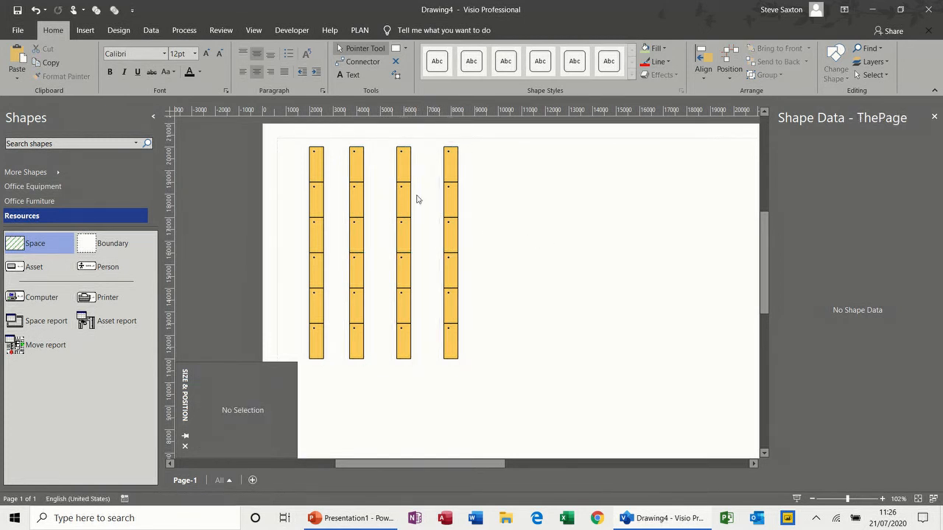
pyautogui.click(357, 170)
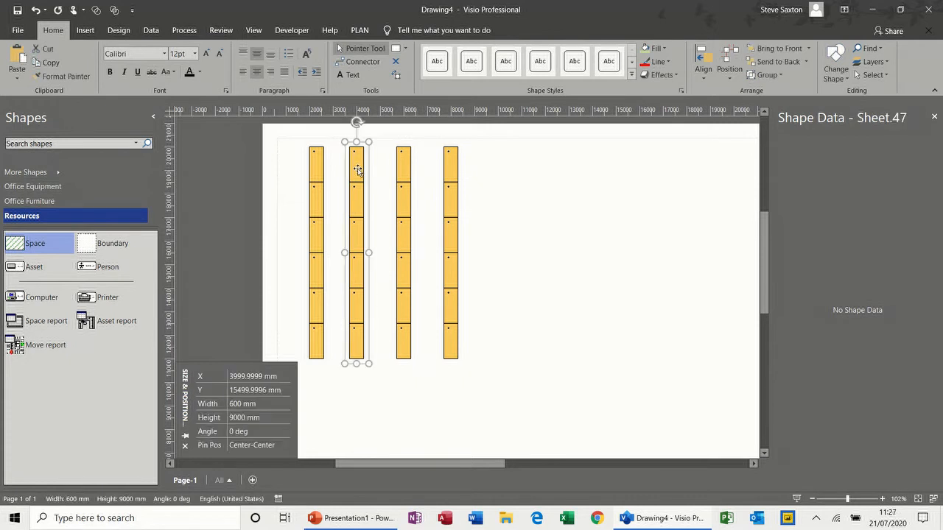
# Show the drawing grid and move the first table row to the top of the grid, centred at about X 1700 mm.
pyautogui.click(255, 31)
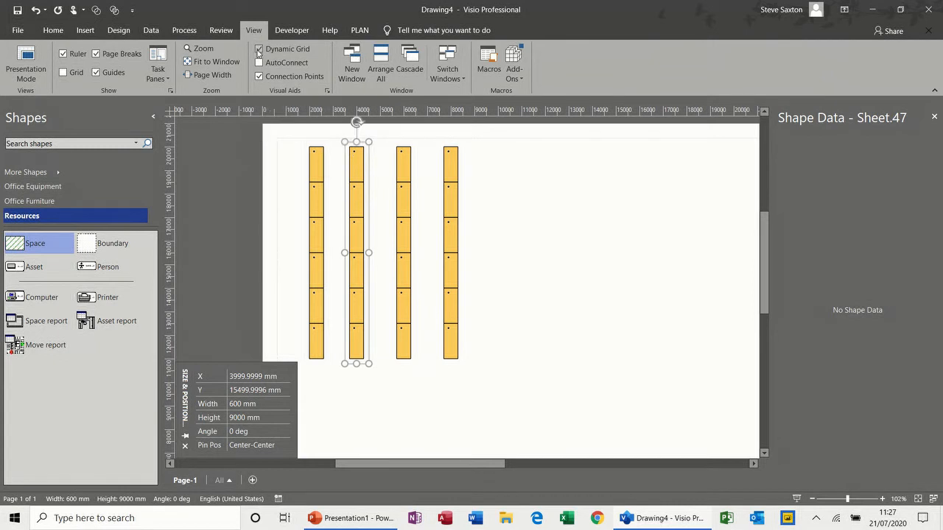
pyautogui.click(63, 72)
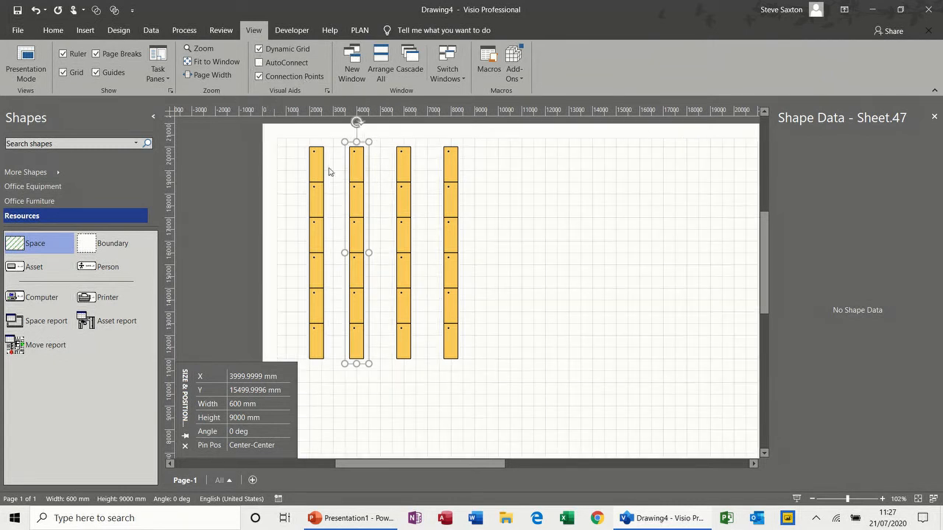
pyautogui.moveTo(318, 166); pyautogui.dragTo(304, 159)
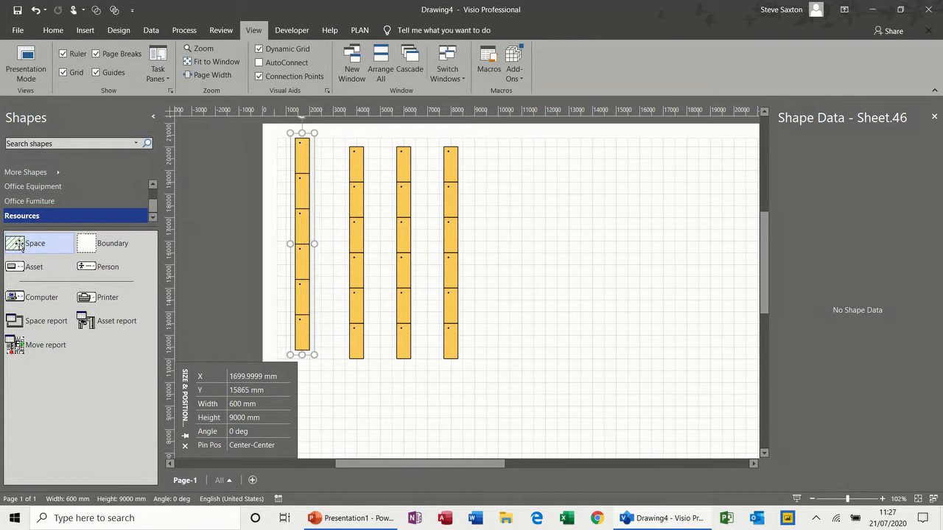
# Place a Space shape beside the table rows, make it 12 m wide and 12 m high, and shift it down.
pyautogui.moveTo(21, 246); pyautogui.dragTo(617, 201)
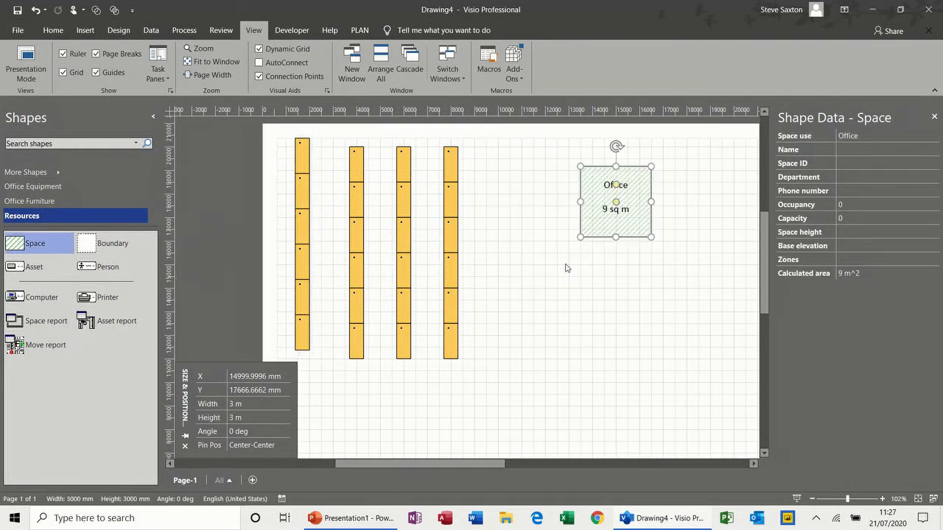
pyautogui.click(256, 404)
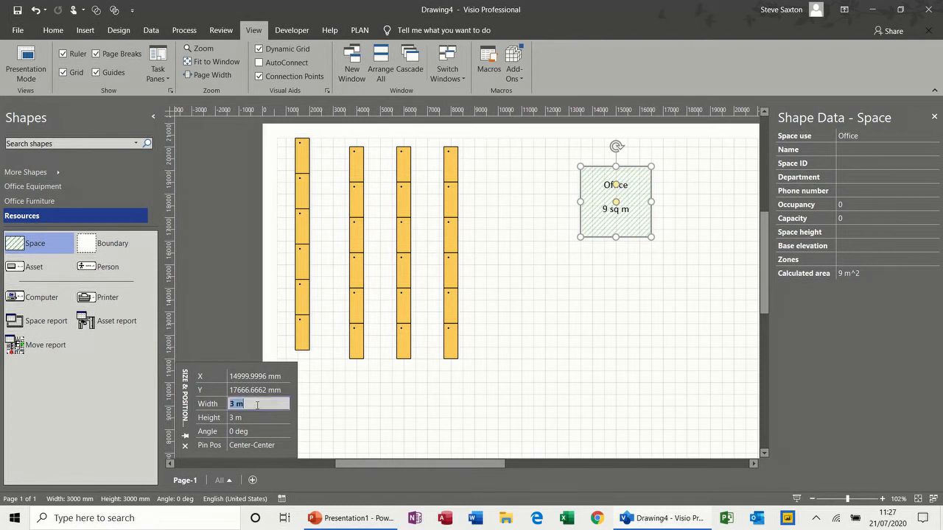
pyautogui.write('12m')
pyautogui.click(254, 417)
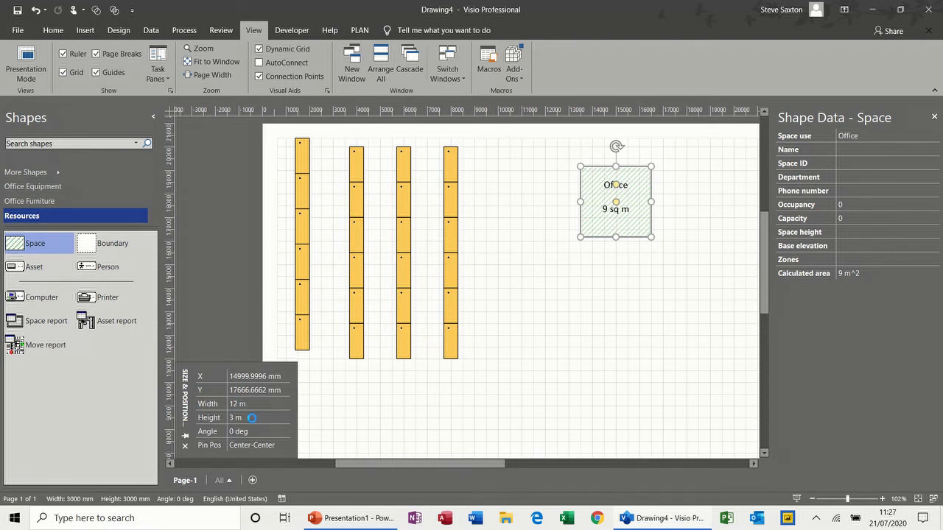
pyautogui.write('12m')
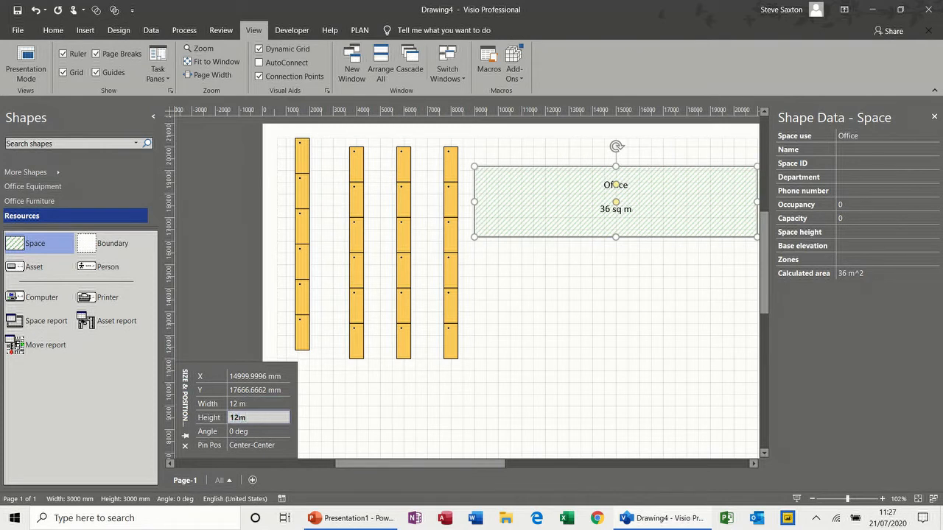
pyautogui.press('Return')
pyautogui.moveTo(536, 322); pyautogui.dragTo(531, 395)
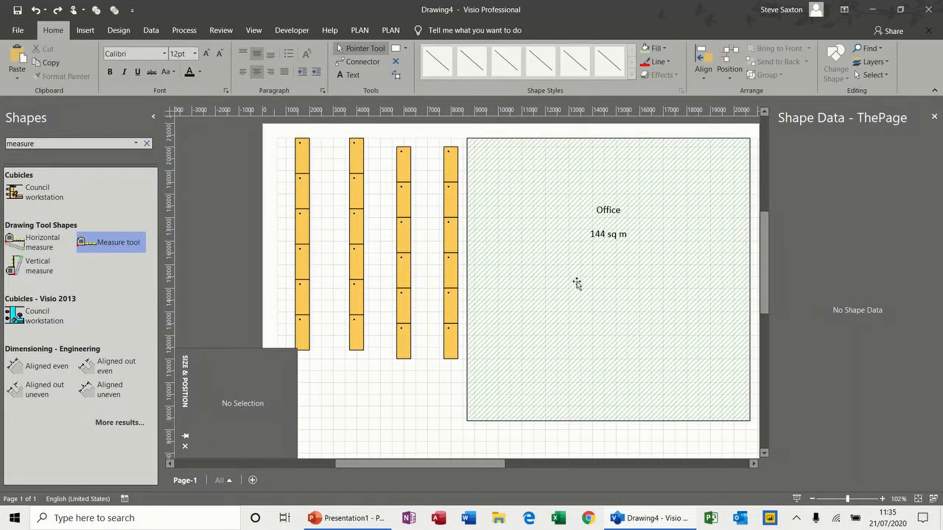
# Close the shape data pane and align the office space with the grid's upper edge, centred at about X 15000 mm, Y 14365 mm.
pyautogui.click(935, 118)
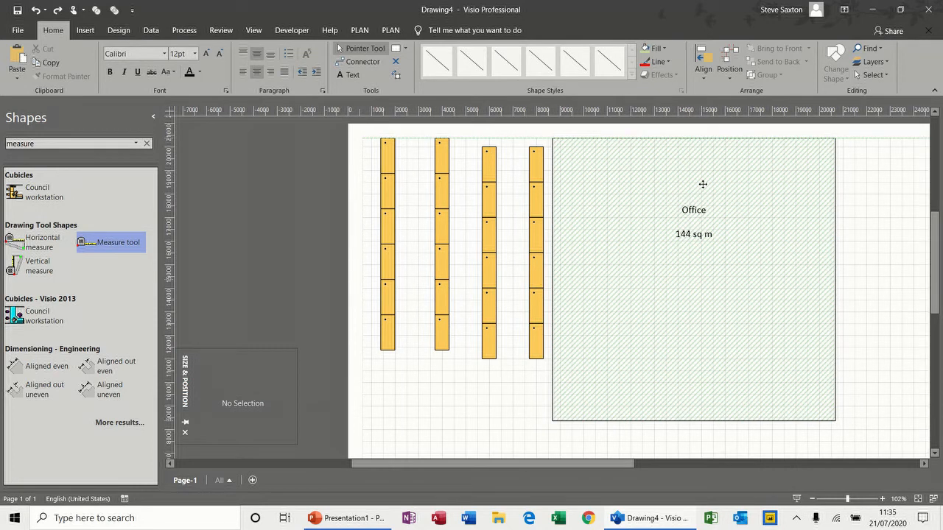
pyautogui.moveTo(703, 185); pyautogui.dragTo(697, 190)
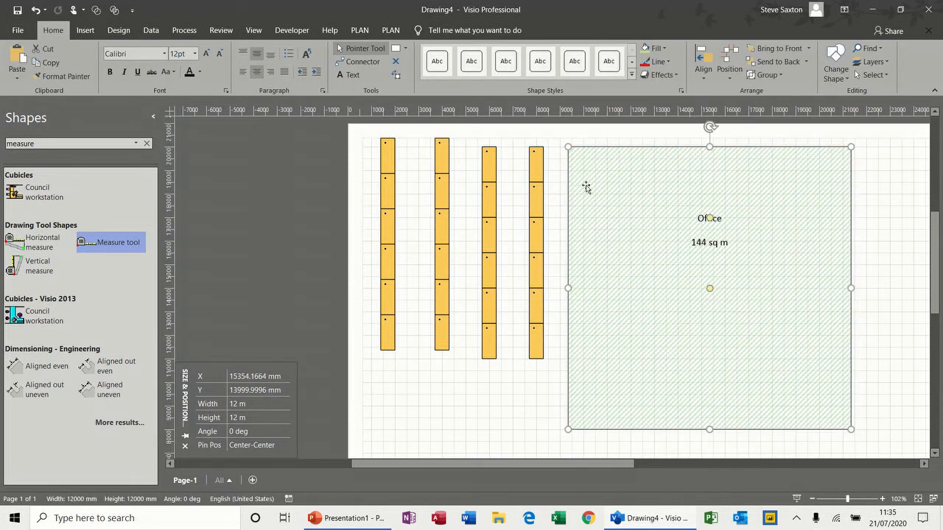
pyautogui.moveTo(635, 192); pyautogui.dragTo(627, 185)
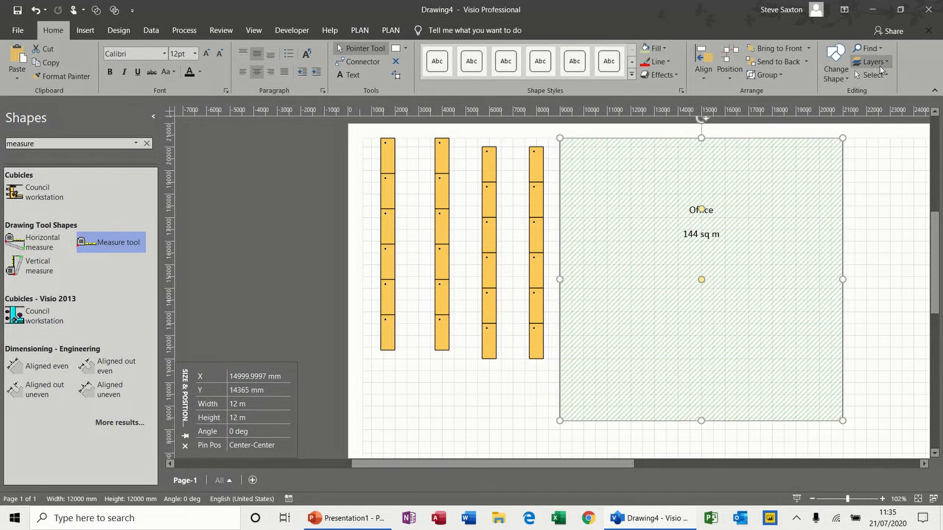
# Create a new layer named Base and assign the office space to it.
pyautogui.click(881, 69)
pyautogui.click(889, 79)
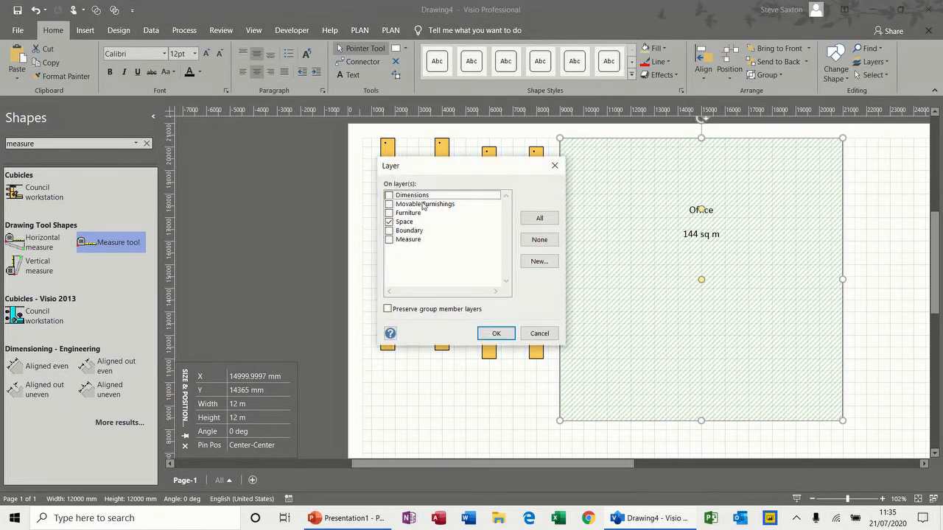
pyautogui.click(536, 261)
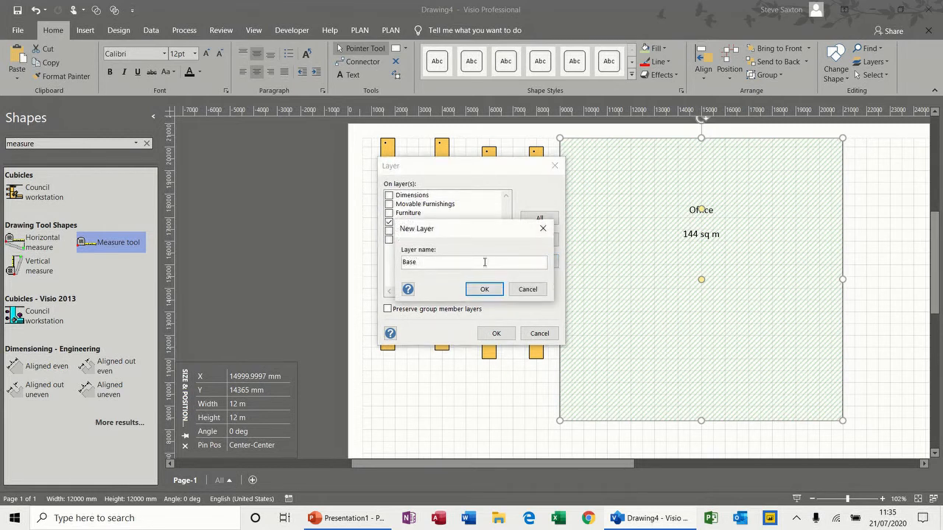
pyautogui.click(486, 288)
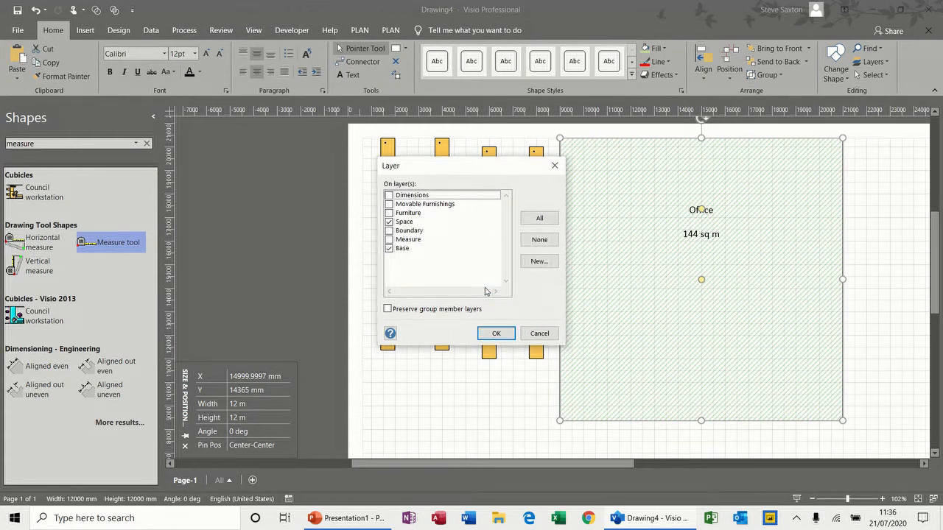
pyautogui.click(494, 333)
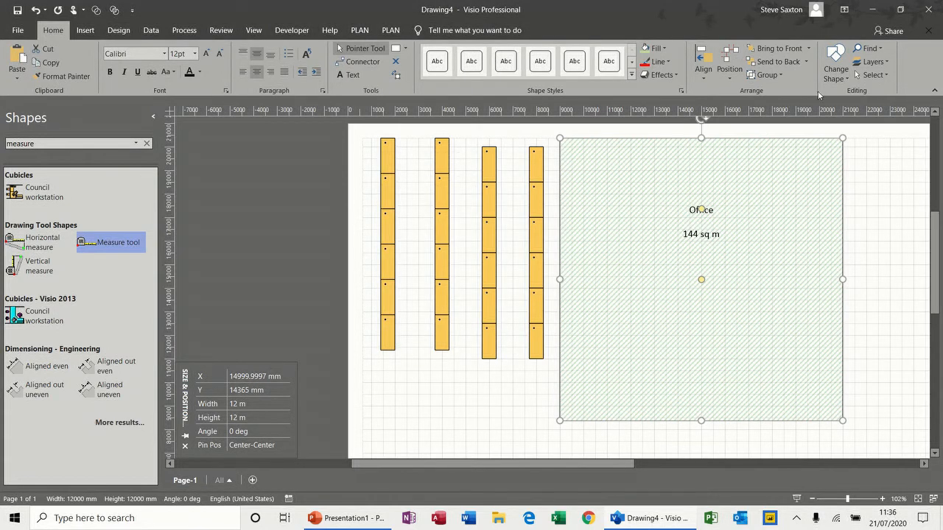
# Lock the Base layer and test the lock by trying to move the office space.
pyautogui.click(873, 64)
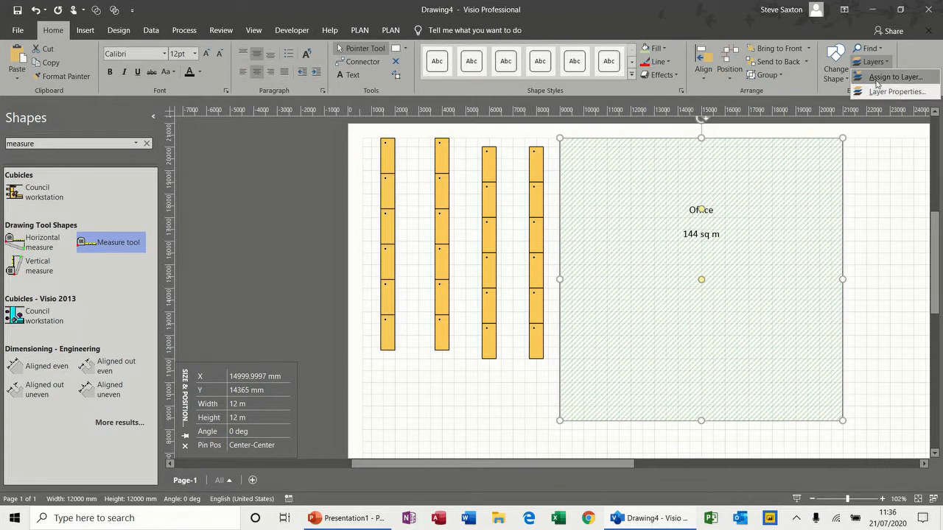
pyautogui.click(877, 91)
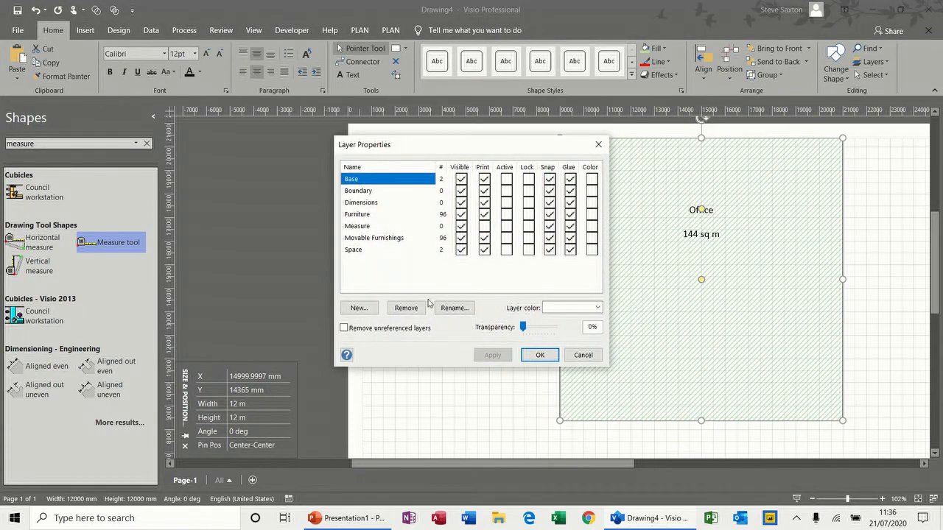
pyautogui.click(528, 179)
pyautogui.click(540, 355)
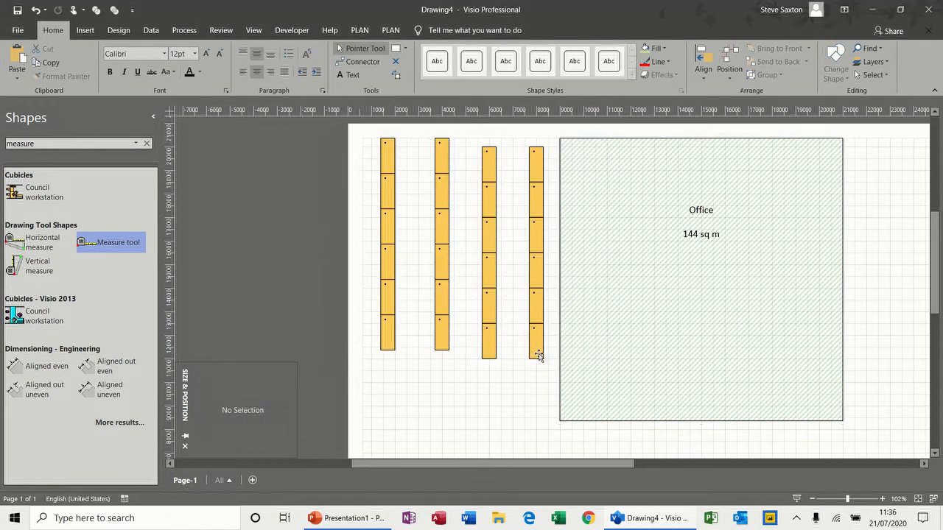
pyautogui.moveTo(706, 163); pyautogui.dragTo(664, 186)
pyautogui.moveTo(620, 141); pyautogui.dragTo(630, 171)
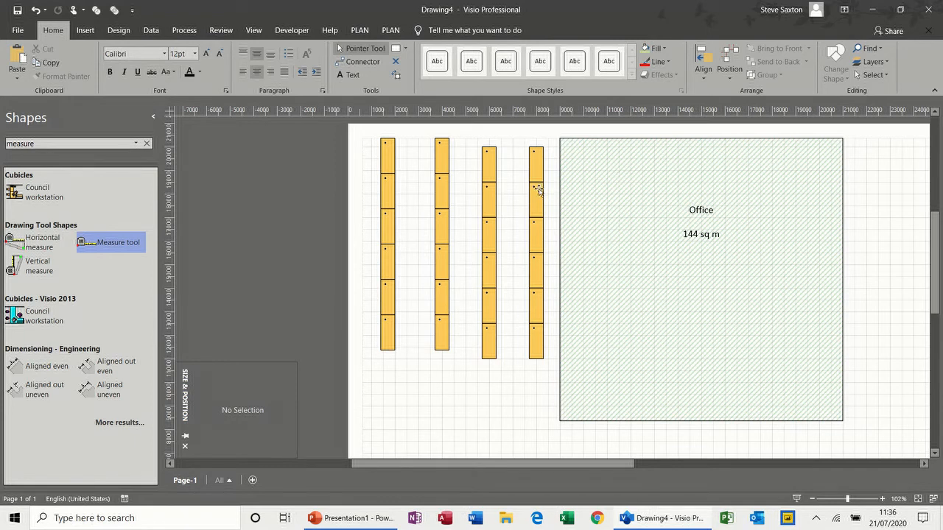
# Move the four table rows into the office space against its upper edge, one pair near each side wall.
pyautogui.moveTo(539, 190); pyautogui.dragTo(592, 181)
pyautogui.moveTo(490, 191); pyautogui.dragTo(641, 188)
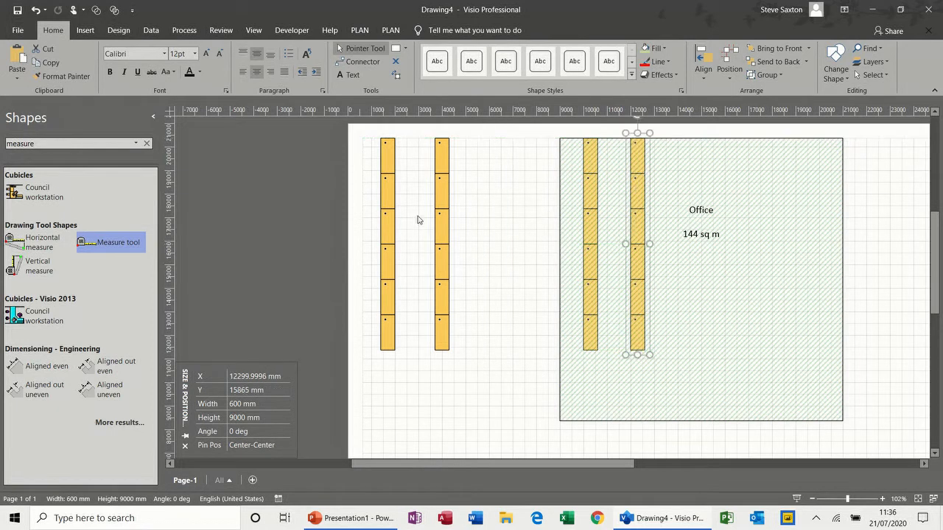
pyautogui.moveTo(438, 219); pyautogui.dragTo(809, 215)
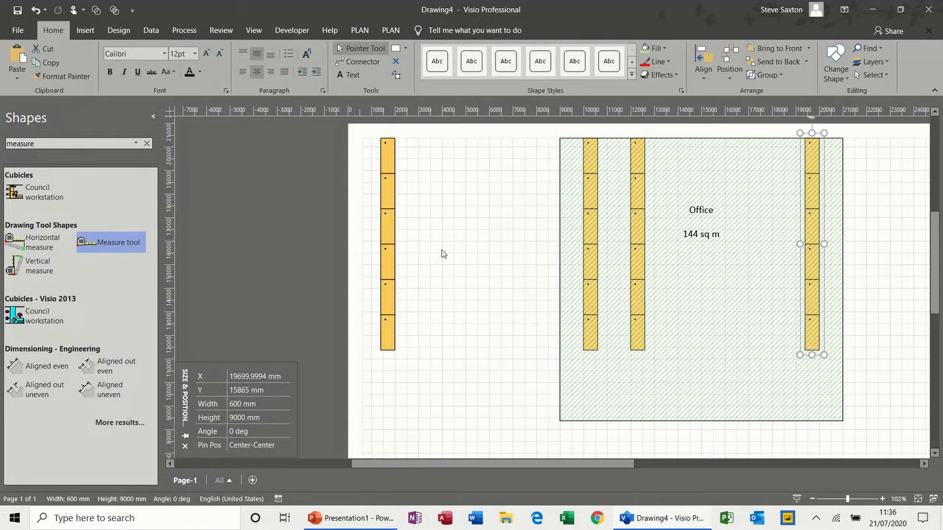
pyautogui.moveTo(391, 257); pyautogui.dragTo(767, 255)
pyautogui.press('Escape')
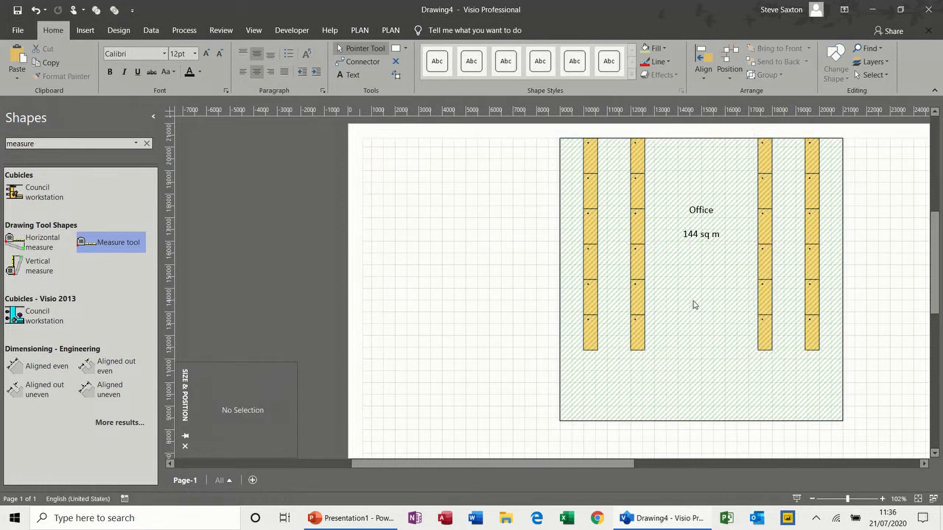
# Shift the two inner table rows toward the office's centre, to about X 13200 mm and X 16800 mm.
pyautogui.click(924, 464)
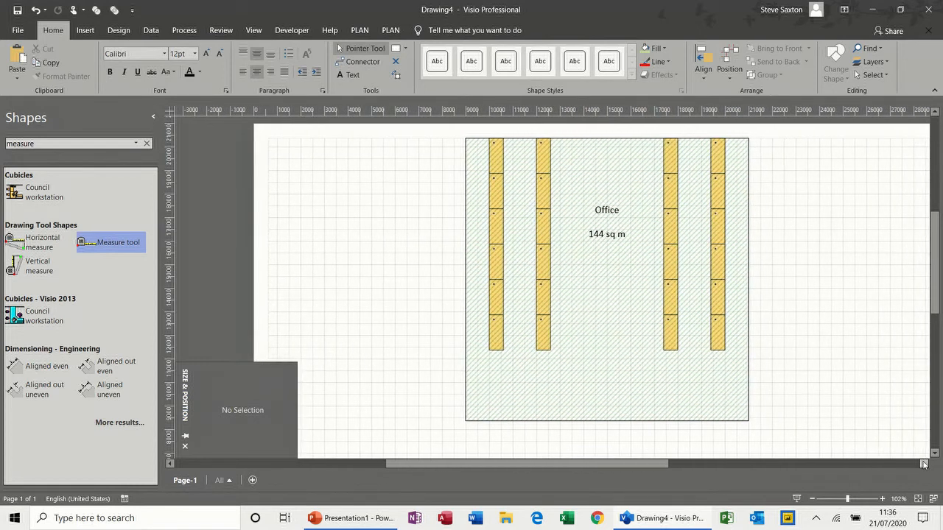
pyautogui.click(924, 464)
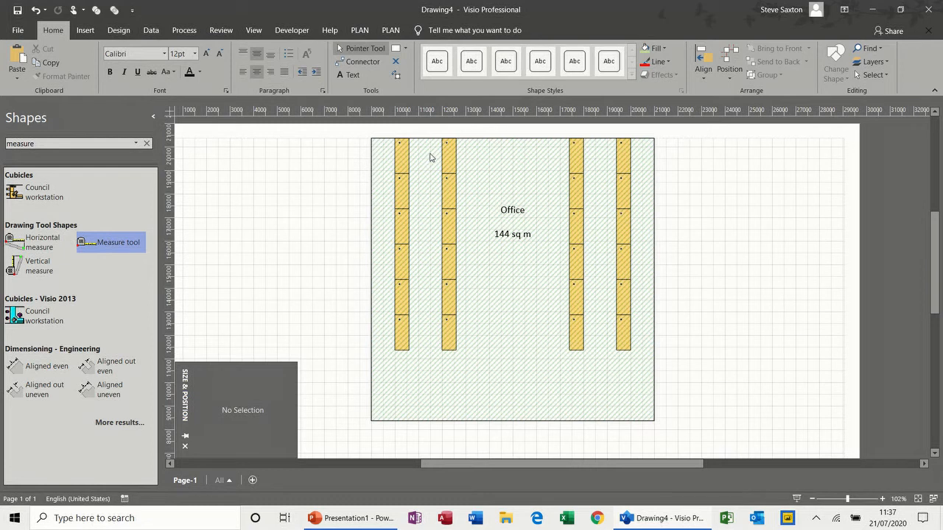
pyautogui.moveTo(449, 156); pyautogui.dragTo(469, 156)
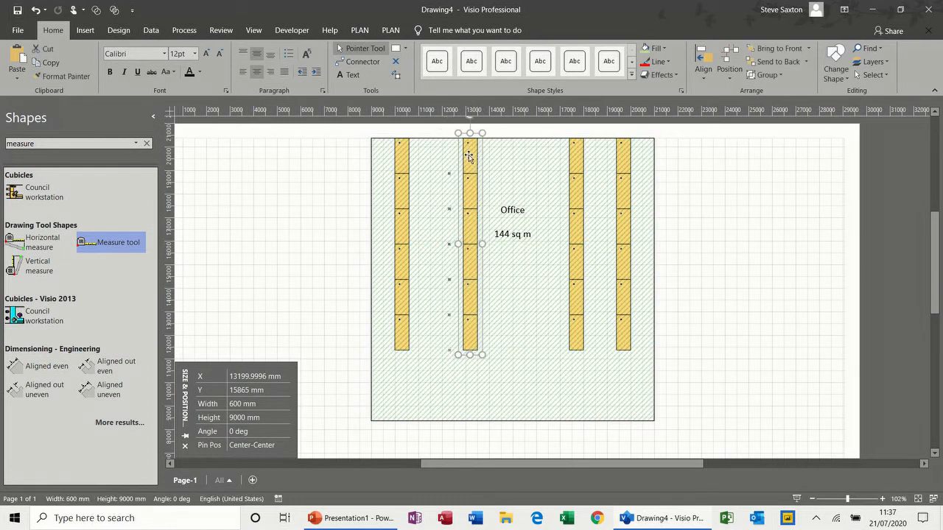
pyautogui.moveTo(573, 156); pyautogui.dragTo(553, 157)
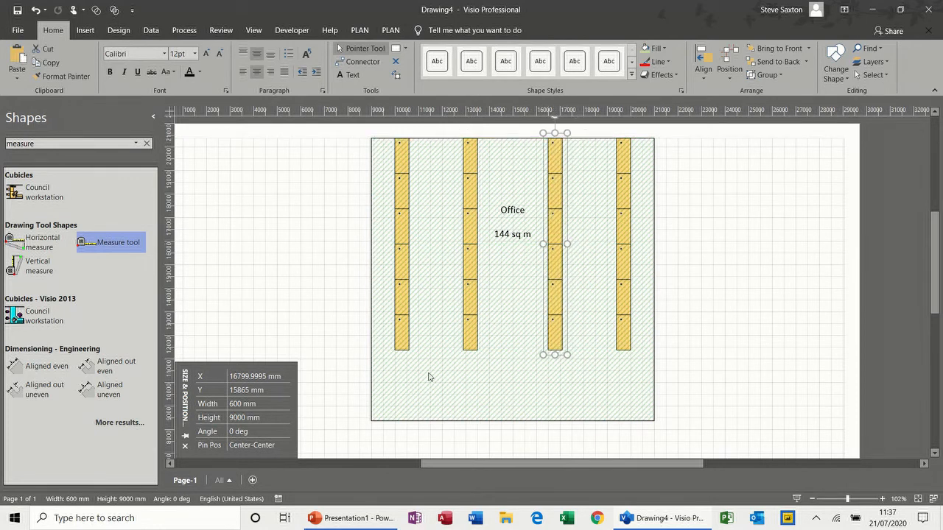
# Clear the shape search and place a Table from the Office Furniture stencil just below and between the first two table rows.
pyautogui.click(147, 144)
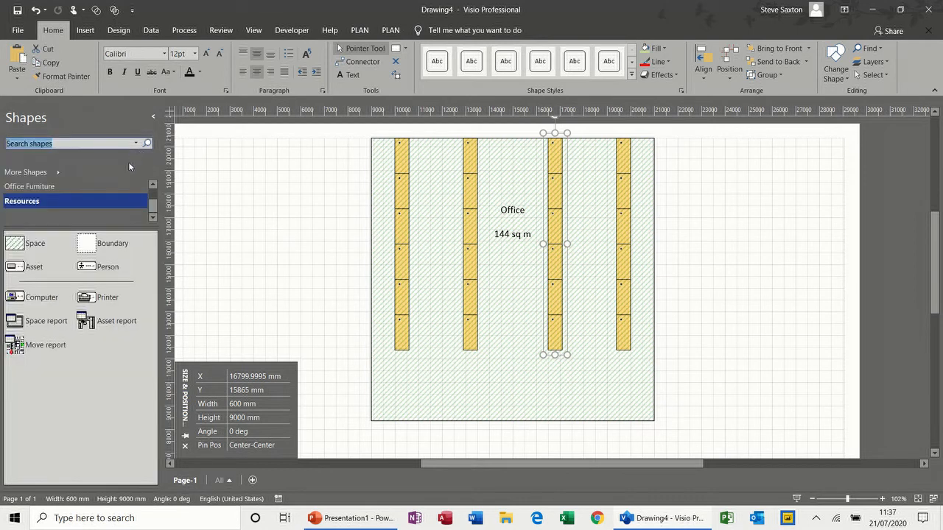
pyautogui.click(70, 191)
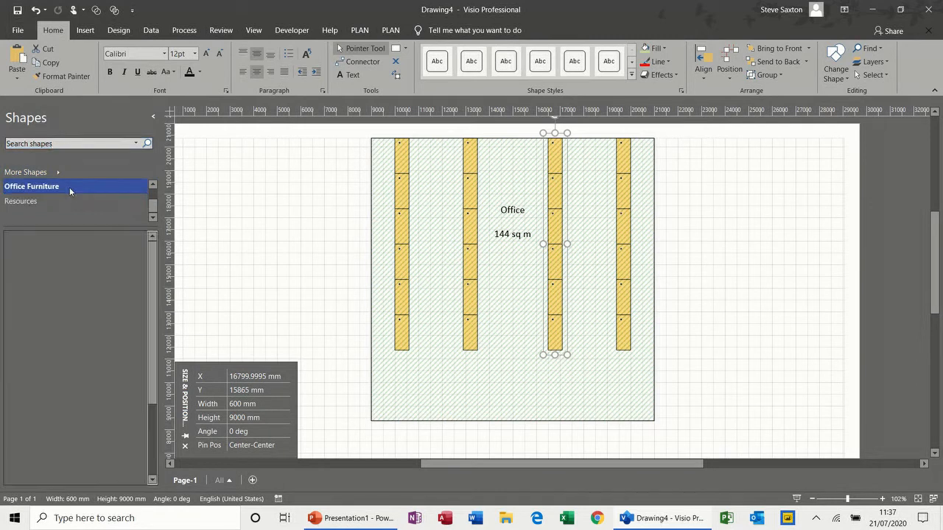
pyautogui.moveTo(37, 246); pyautogui.dragTo(437, 381)
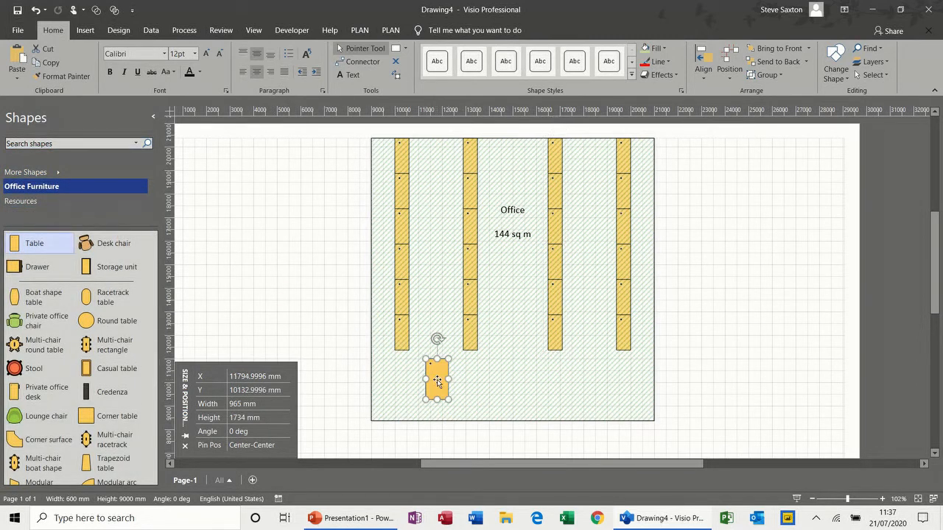
# Turn the new table to -90 degrees at 600 mm wide and 1500 mm high, and copy it straight across below the other pair of rows.
pyautogui.moveTo(437, 339); pyautogui.dragTo(477, 380)
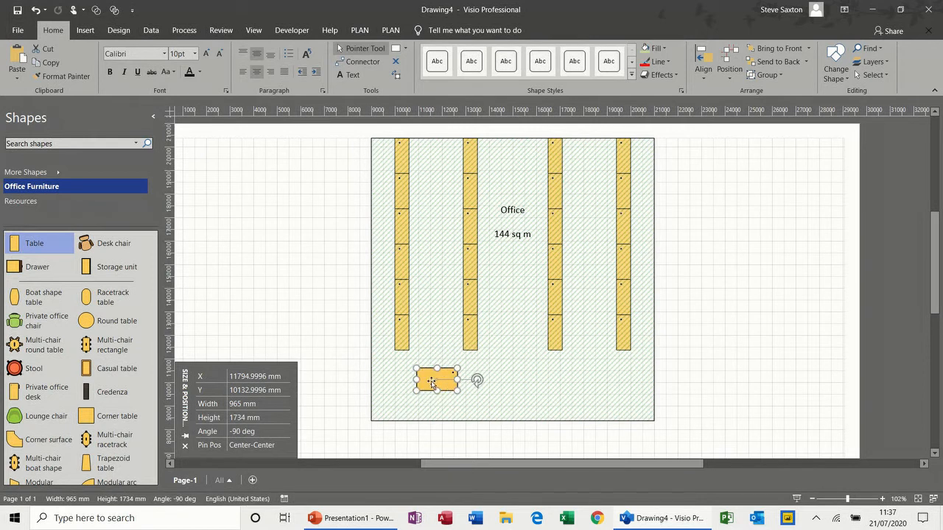
pyautogui.click(274, 404)
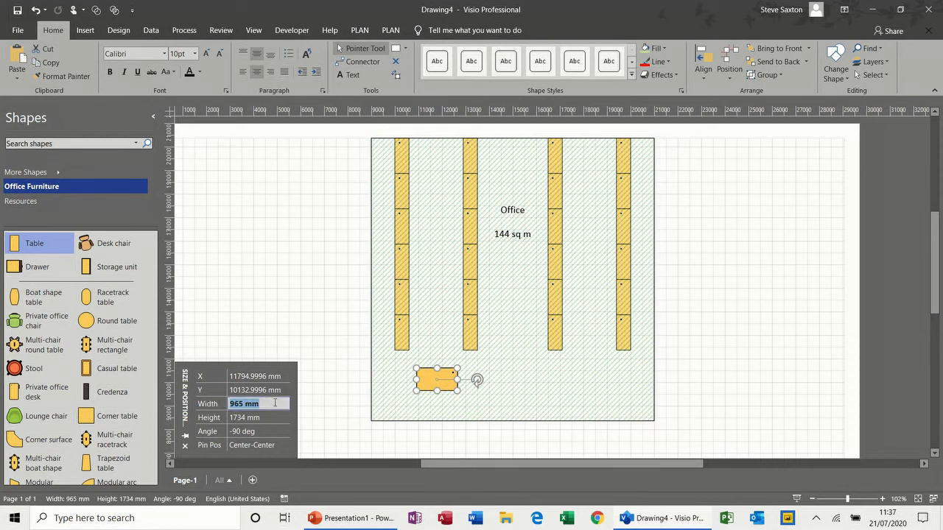
pyautogui.write('600')
pyautogui.click(274, 418)
pyautogui.write('1500')
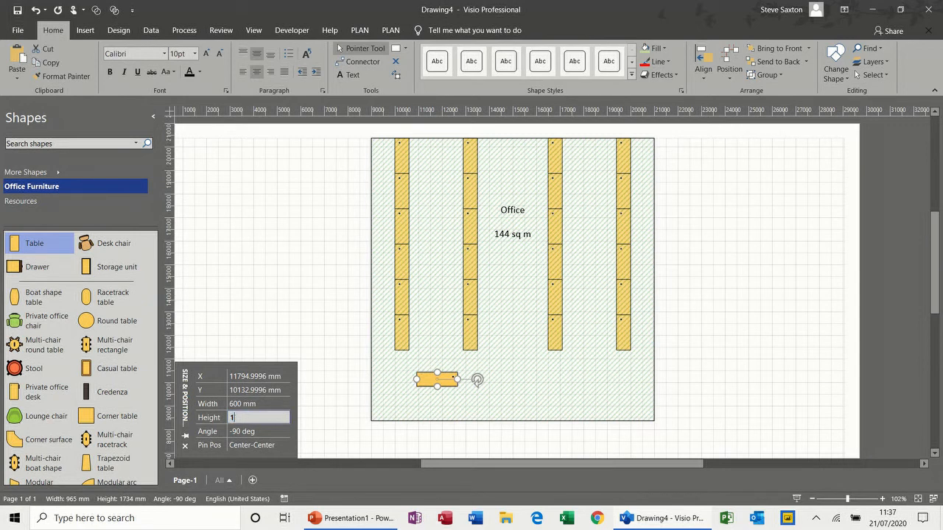
pyautogui.click(417, 439)
pyautogui.moveTo(439, 381); pyautogui.dragTo(591, 381)
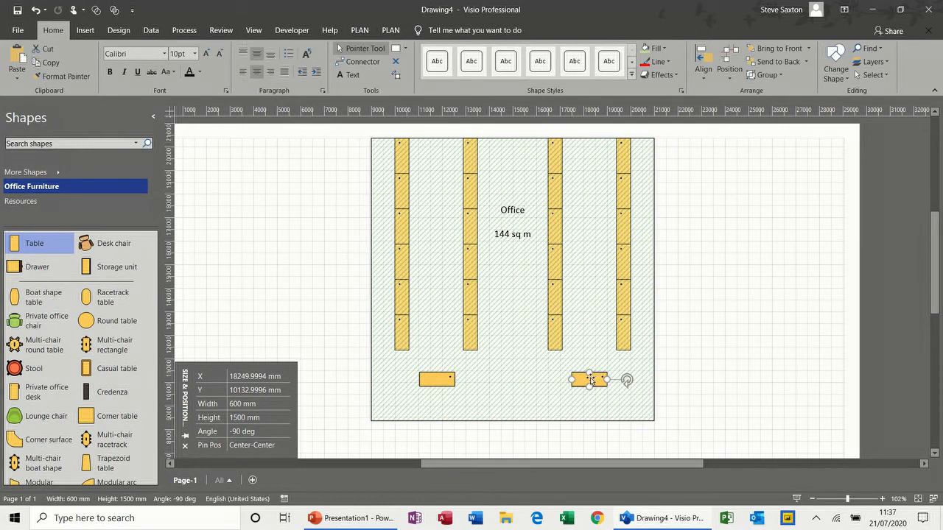
# Place three desk chairs from Quick Shapes: one on each side of the first row's lowest table and one beside the second row's lowest table.
pyautogui.click(63, 176)
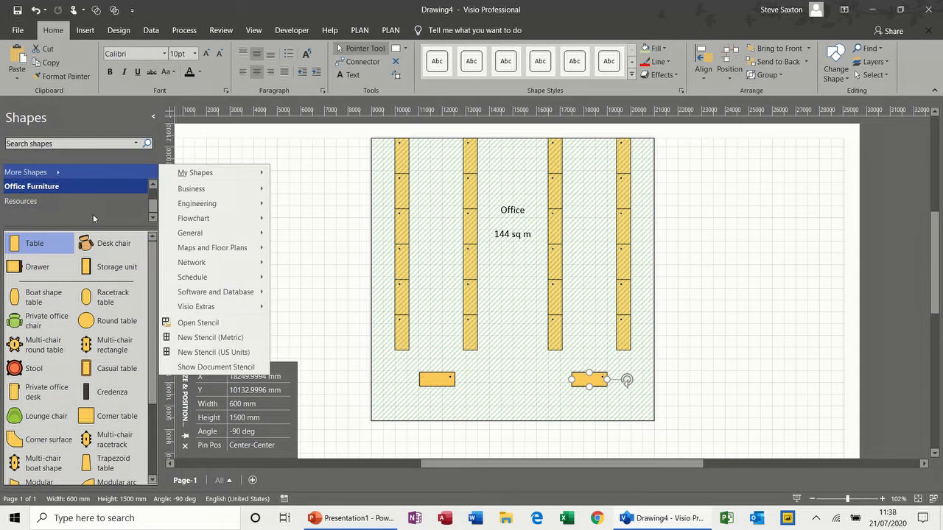
pyautogui.click(92, 218)
pyautogui.click(153, 185)
pyautogui.click(152, 186)
pyautogui.click(152, 186)
pyautogui.click(56, 188)
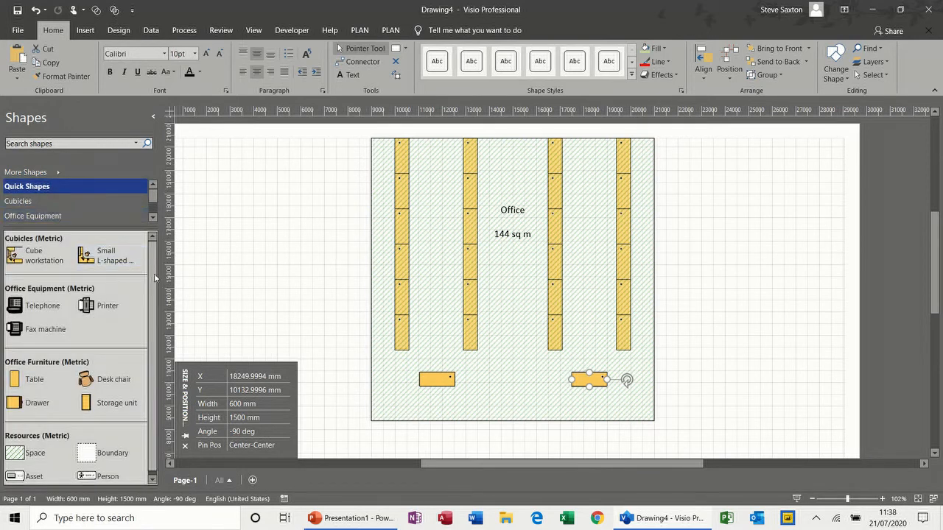
pyautogui.moveTo(152, 313); pyautogui.dragTo(151, 337)
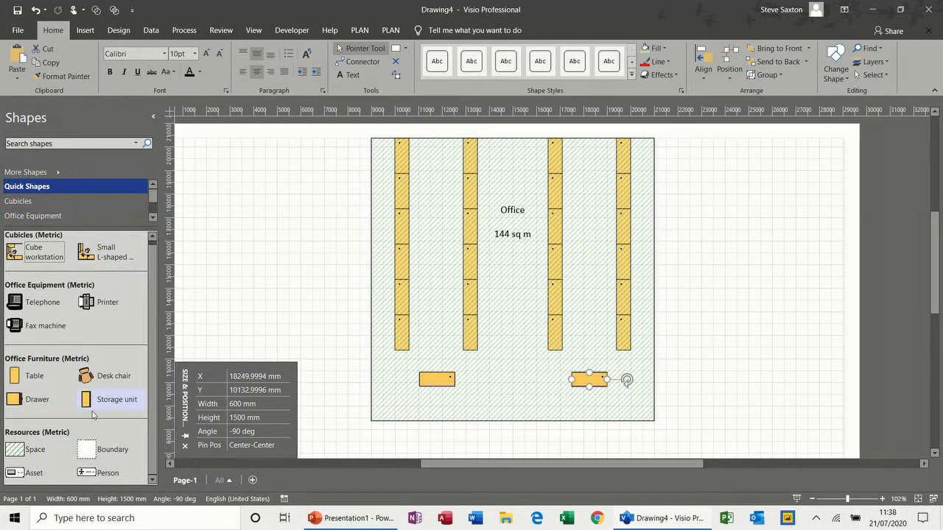
pyautogui.moveTo(85, 379)
pyautogui.mouseDown()
pyautogui.moveTo(335, 359)
pyautogui.moveTo(377, 345)
pyautogui.moveTo(378, 327)
pyautogui.moveTo(411, 331)
pyautogui.mouseUp()
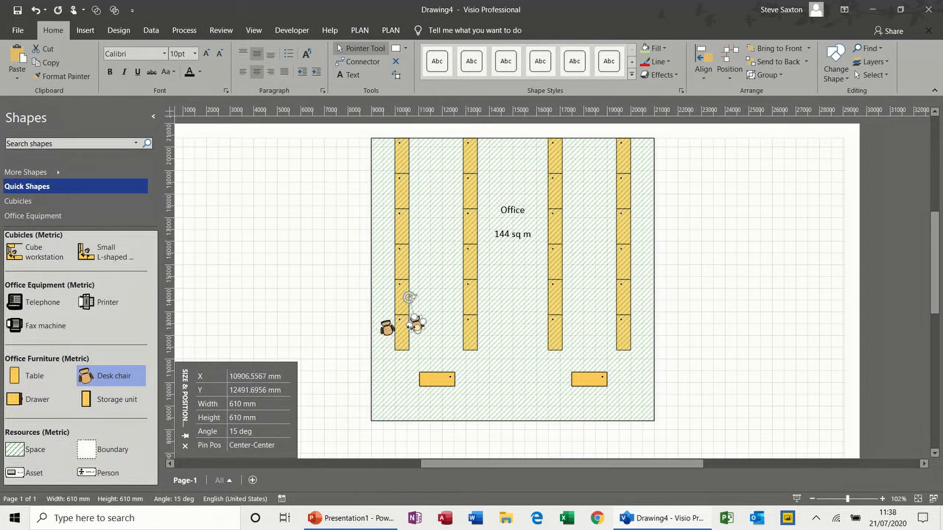
pyautogui.moveTo(415, 324); pyautogui.dragTo(452, 335)
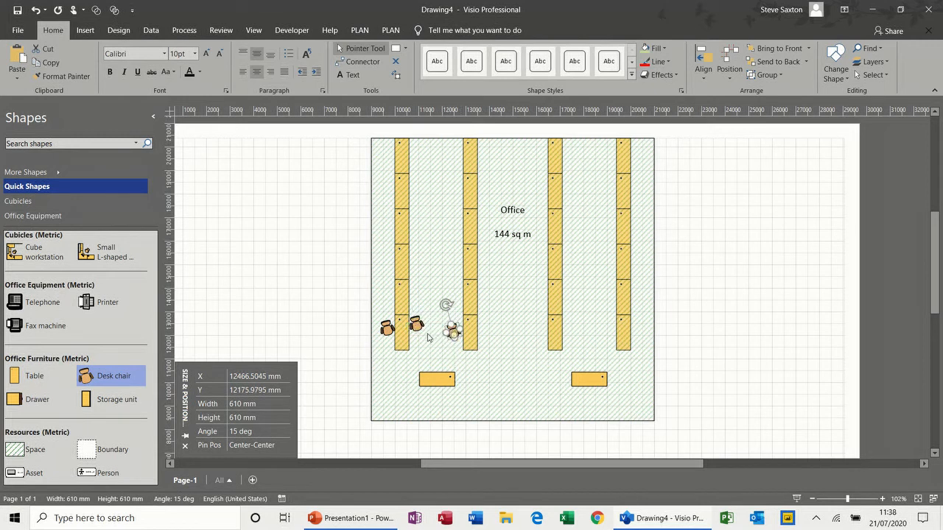
# Search the shapes for "measurement" and dimension the gap between the first two table rows with an Aligned even dimension.
pyautogui.click(84, 144)
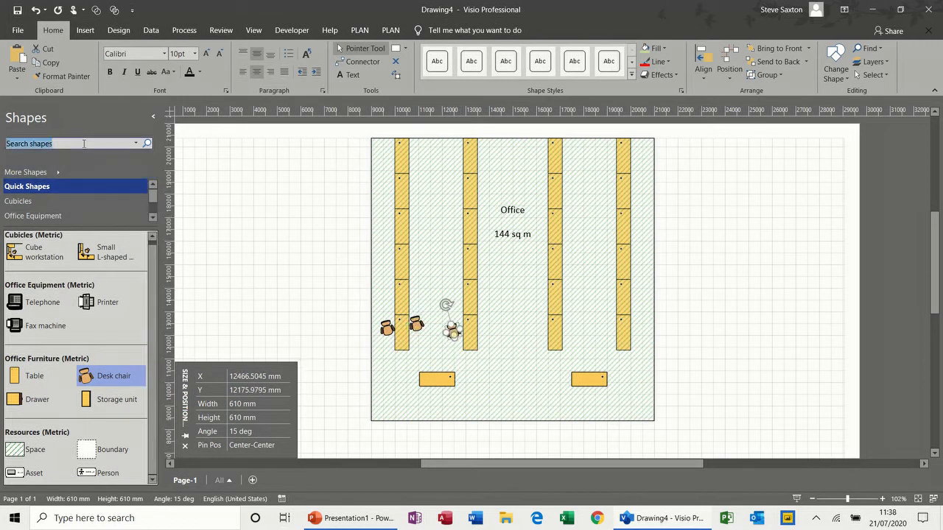
pyautogui.write('measure')
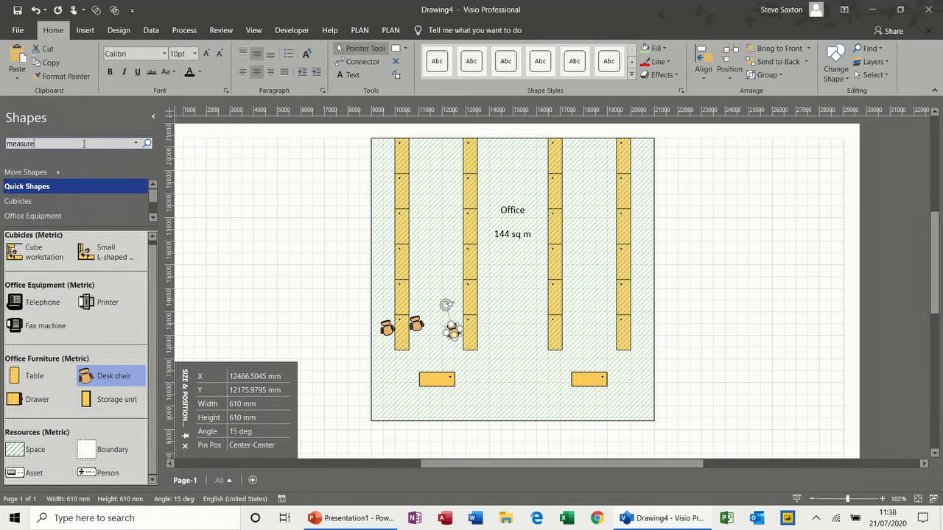
pyautogui.write('mne')
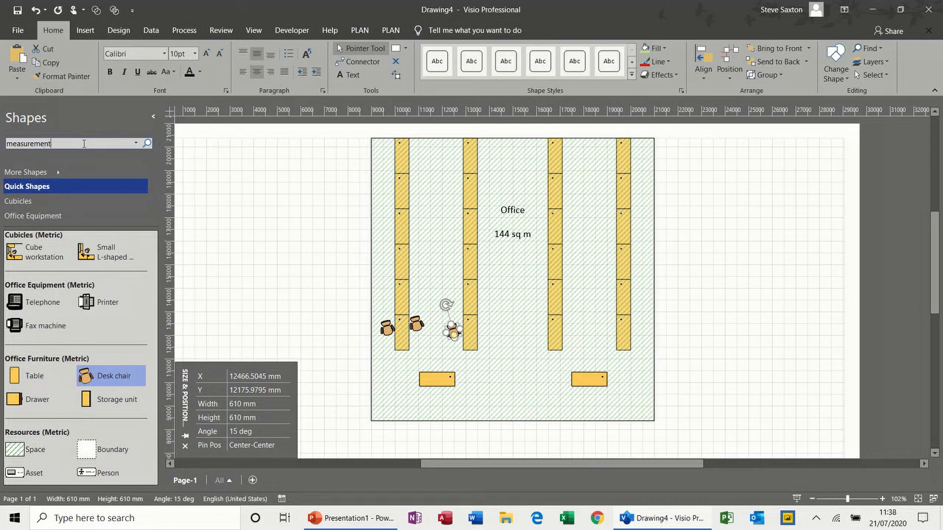
pyautogui.write('nt')
pyautogui.press('Return')
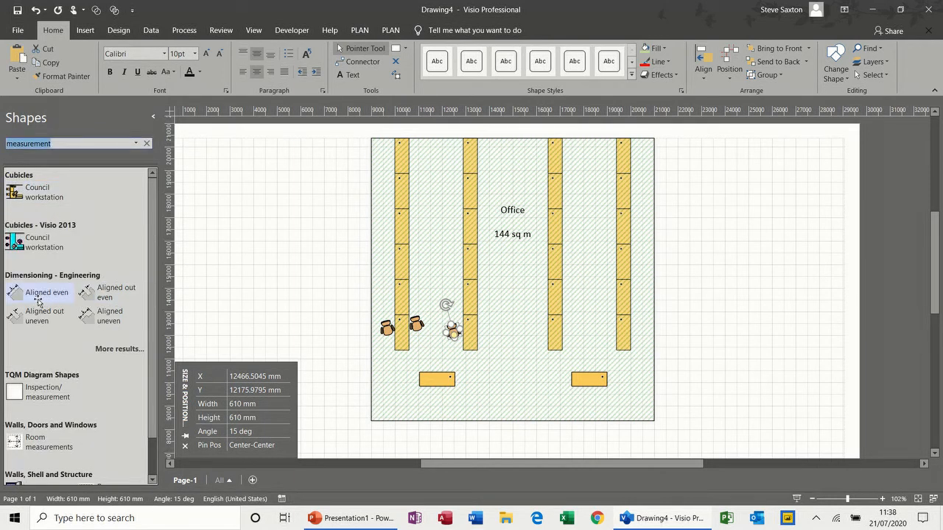
pyautogui.moveTo(30, 296); pyautogui.dragTo(281, 270)
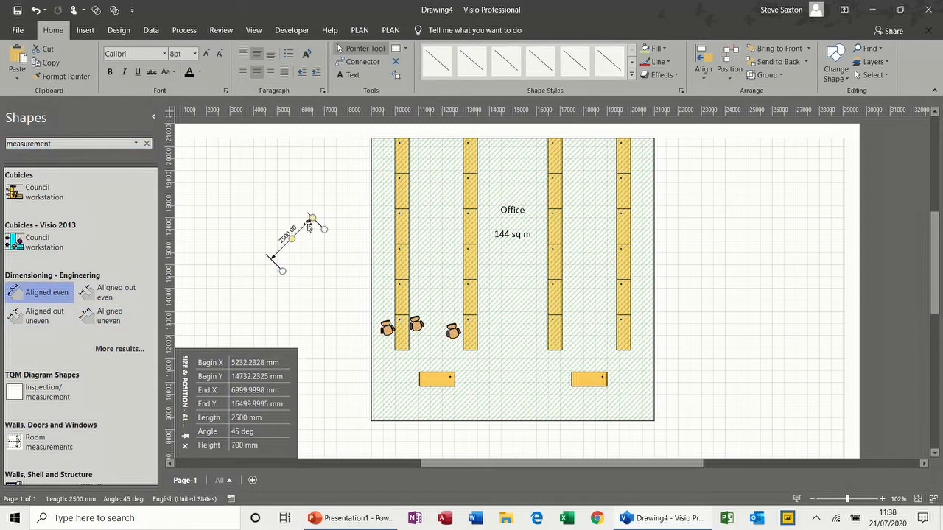
pyautogui.moveTo(324, 230); pyautogui.dragTo(462, 276)
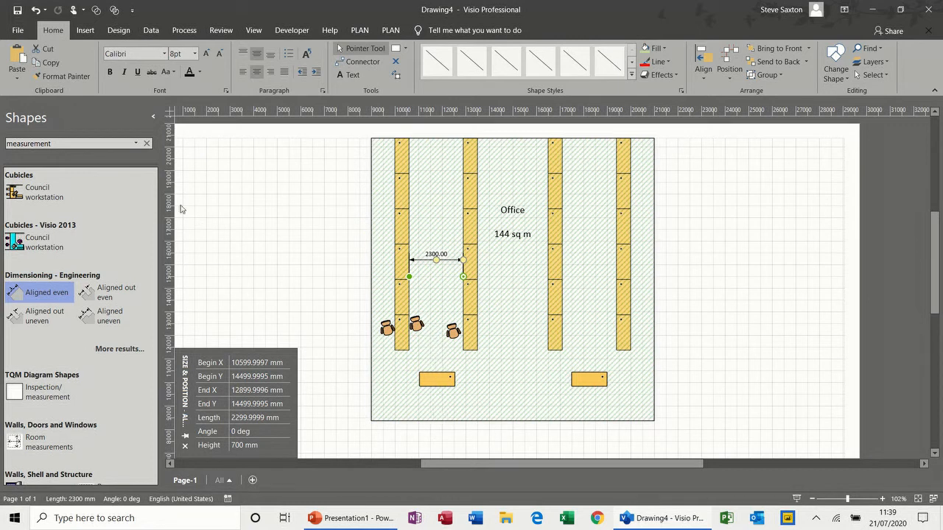
# Clear the measurement search, open the General category's Basic Shapes stencil and look through its shapes.
pyautogui.click(80, 143)
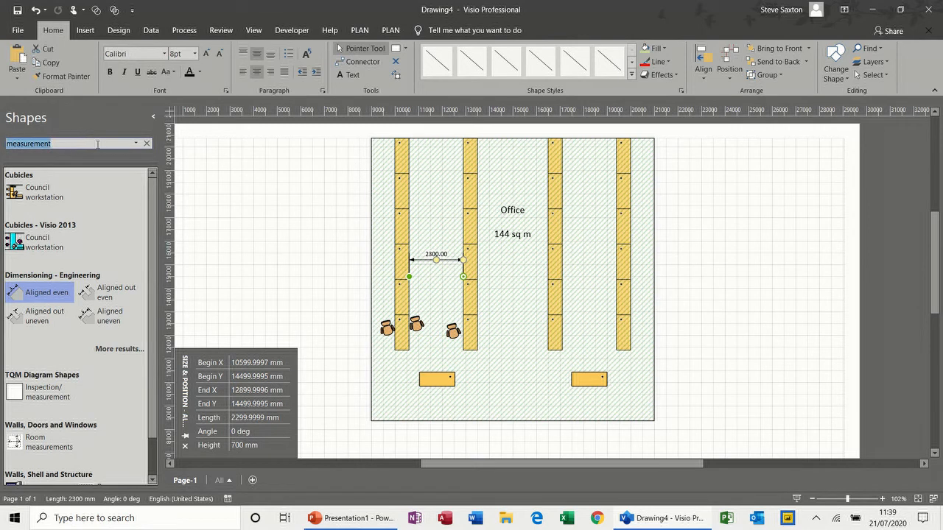
pyautogui.press('BackSpace')
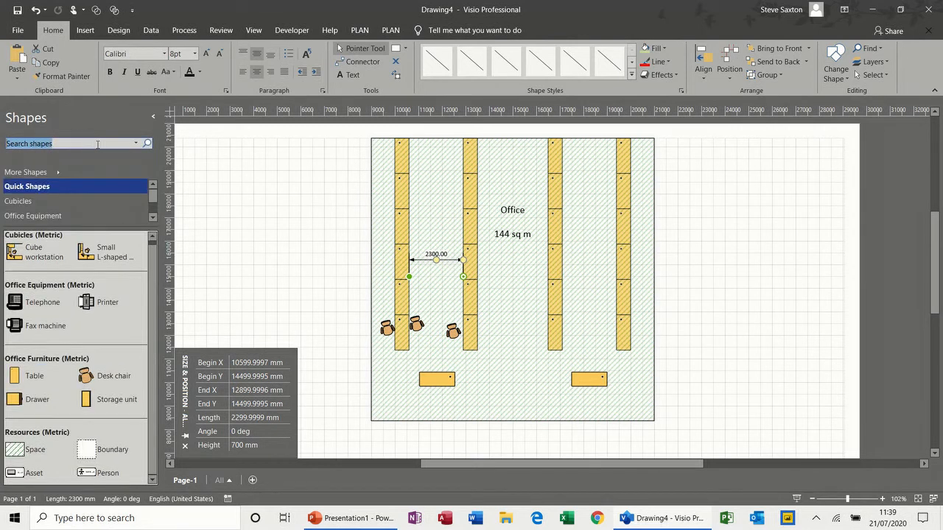
pyautogui.click(62, 173)
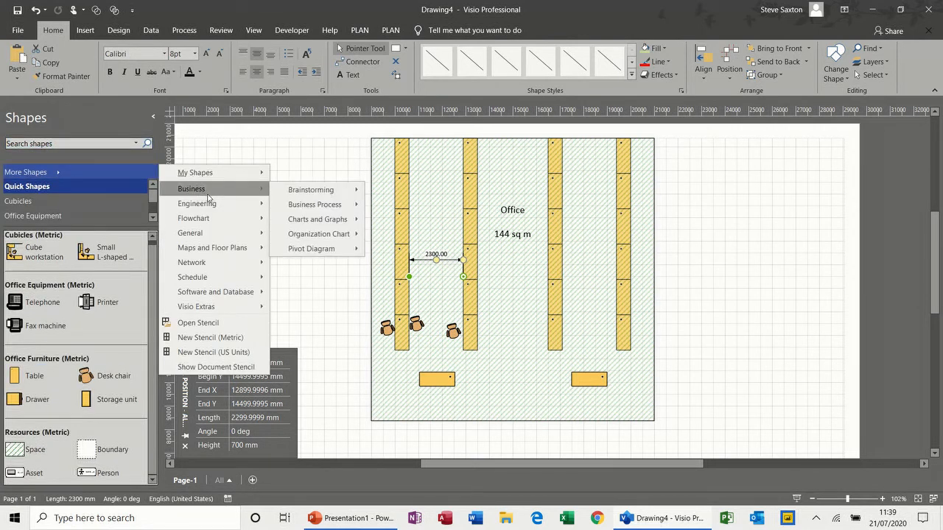
pyautogui.moveTo(241, 232)
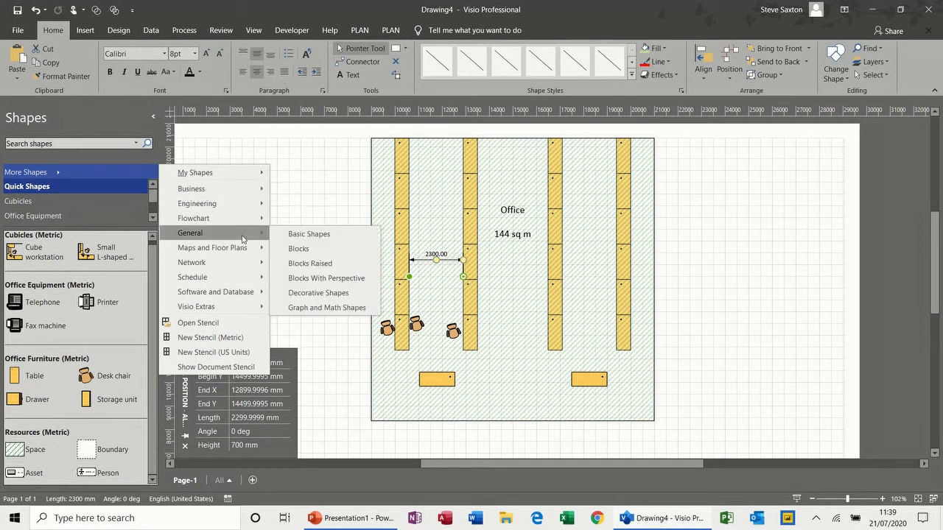
pyautogui.click(300, 236)
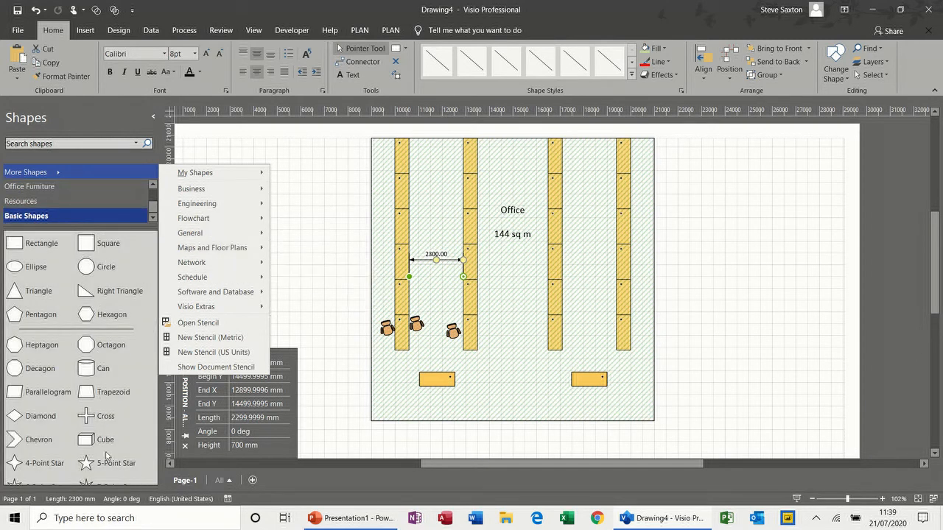
pyautogui.click(152, 444)
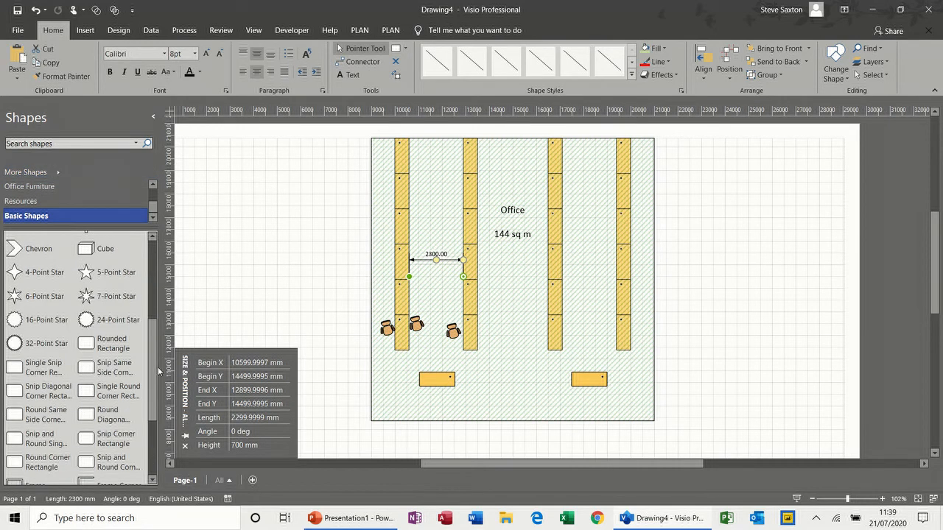
pyautogui.moveTo(155, 382); pyautogui.dragTo(144, 252)
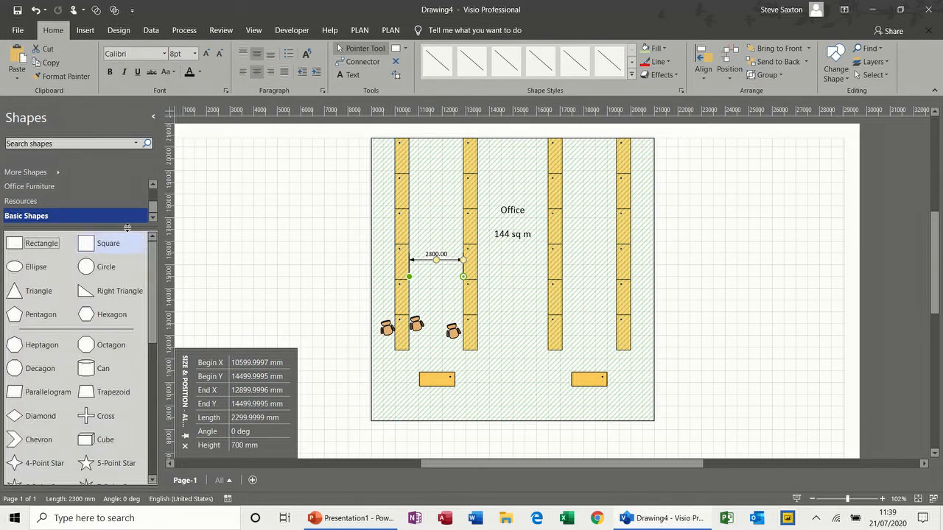
# Open the Decorative Shapes stencil from the General category and return to Basic Shapes.
pyautogui.click(67, 173)
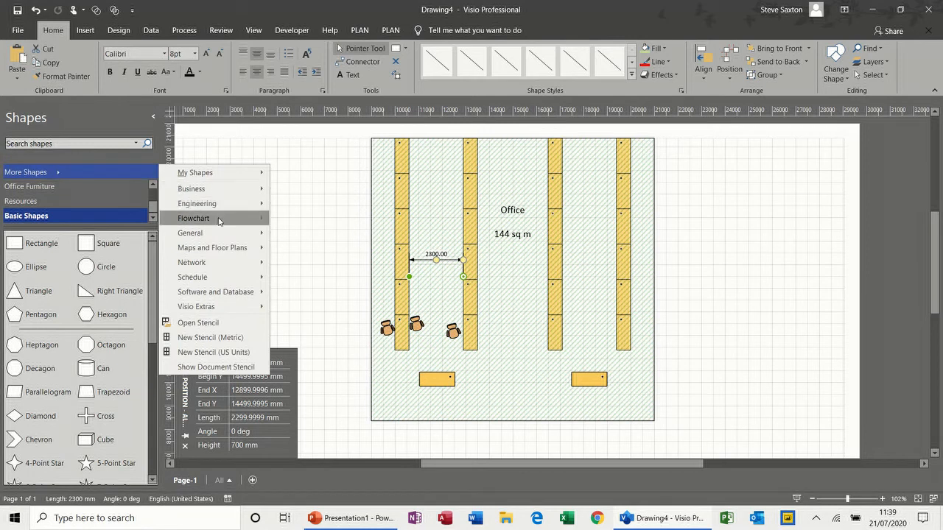
pyautogui.moveTo(231, 237)
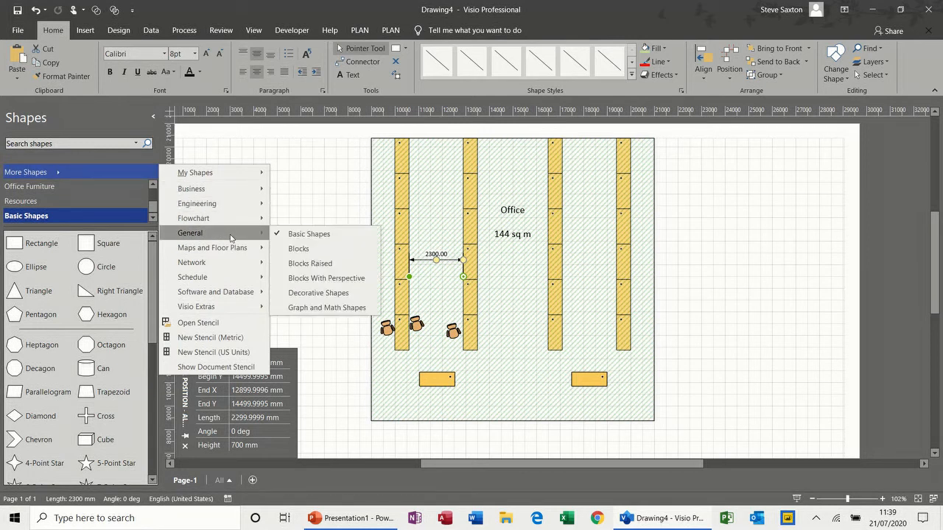
pyautogui.click(304, 293)
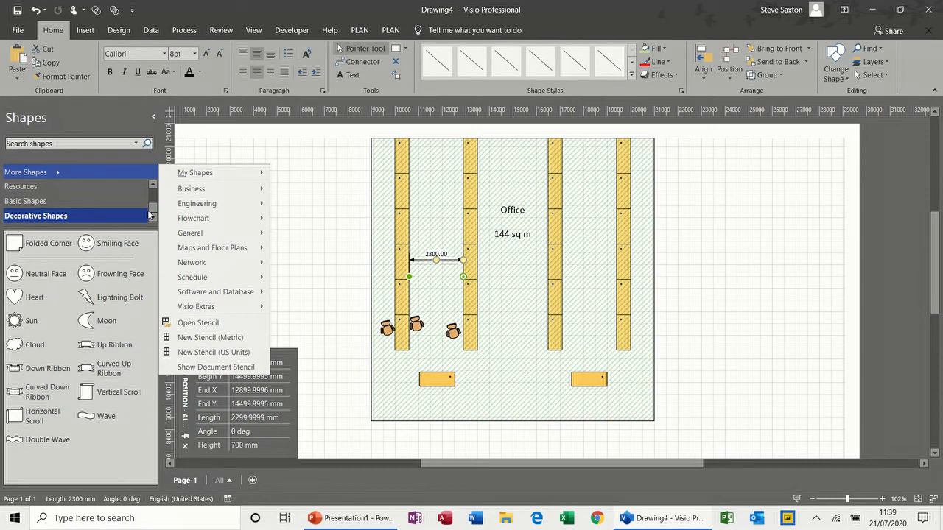
pyautogui.click(111, 201)
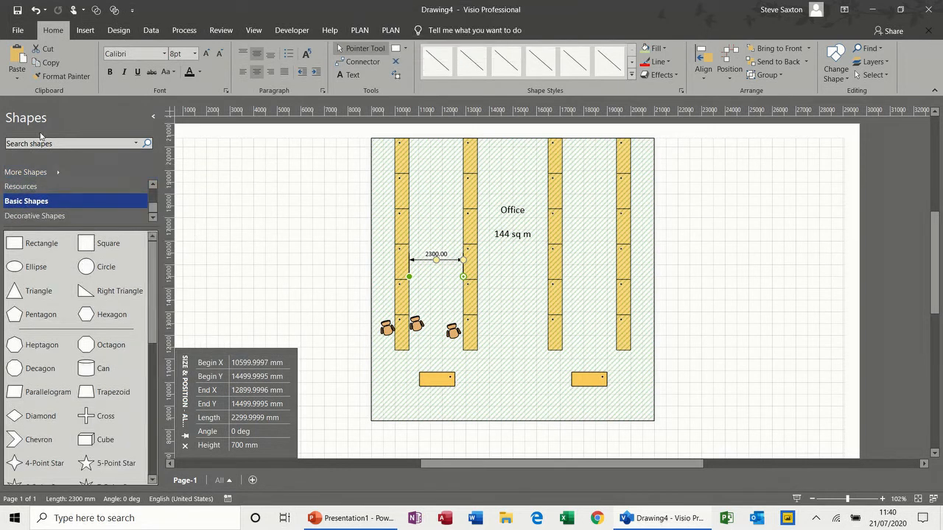
# Search the shapes for "arrows" and place two upright 1-D open end arrows about 2292 mm long, pointing up at the two single tables.
pyautogui.click(58, 143)
pyautogui.write('arrows')
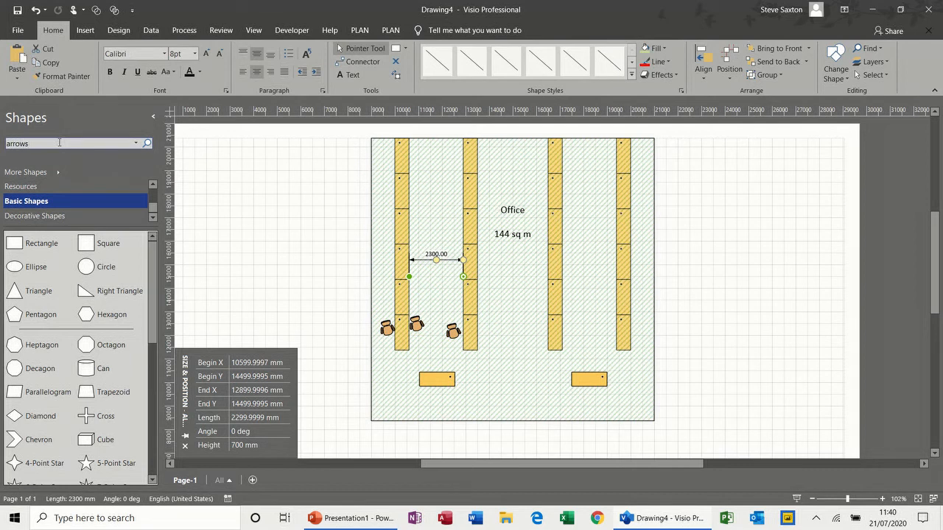
pyautogui.press('Return')
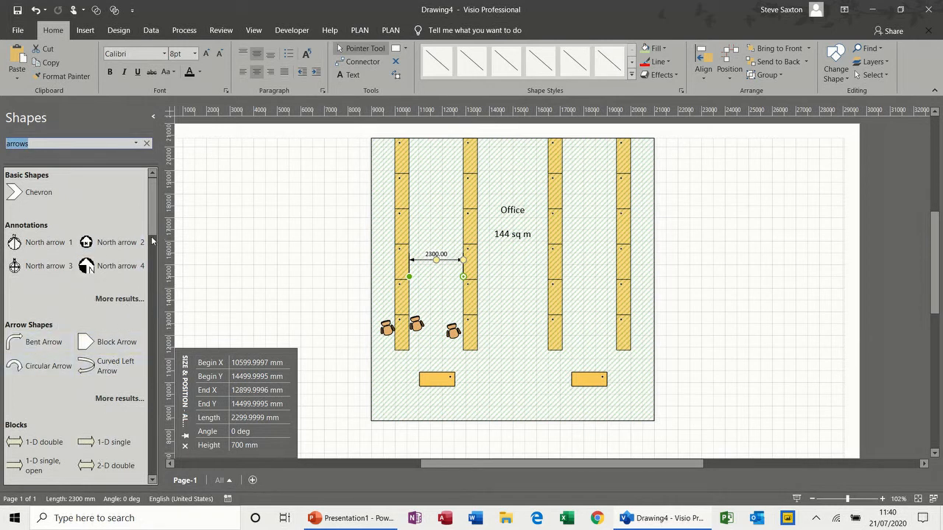
pyautogui.moveTo(153, 217); pyautogui.dragTo(154, 263)
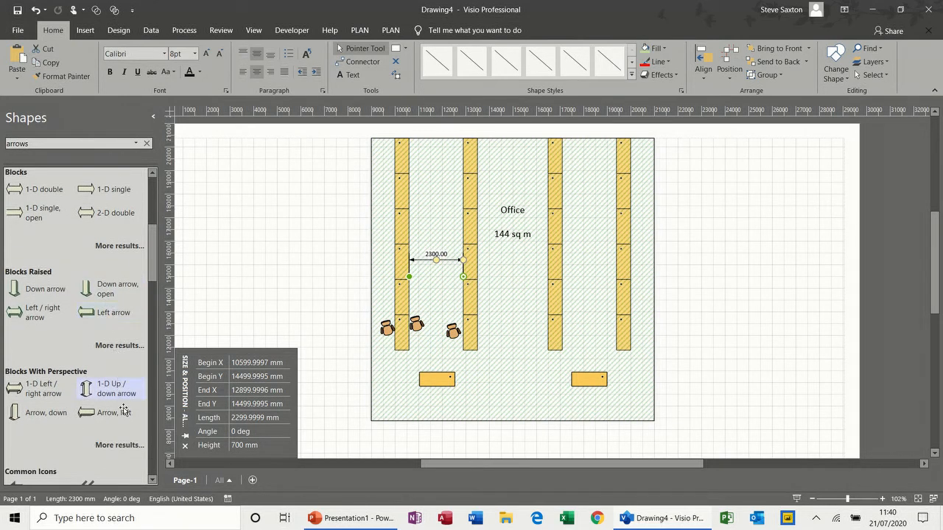
pyautogui.moveTo(154, 254); pyautogui.dragTo(155, 359)
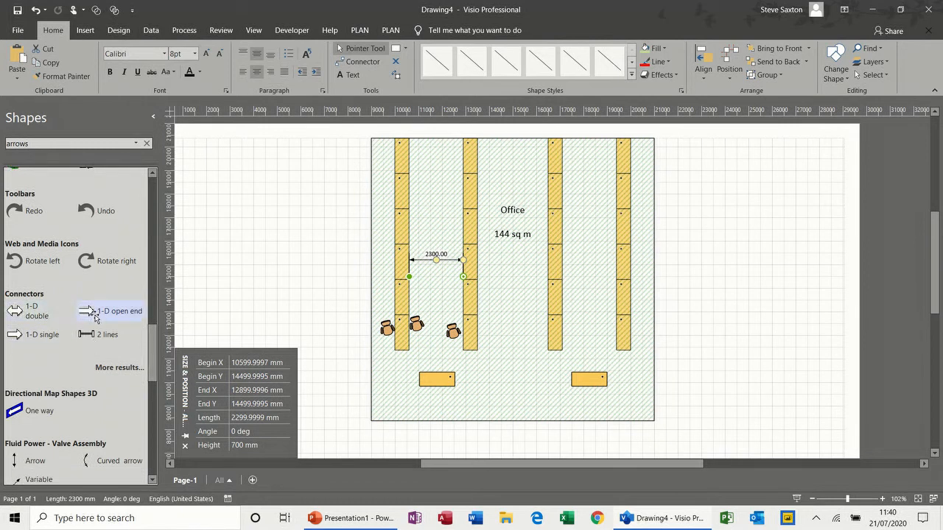
pyautogui.moveTo(94, 313); pyautogui.dragTo(591, 405)
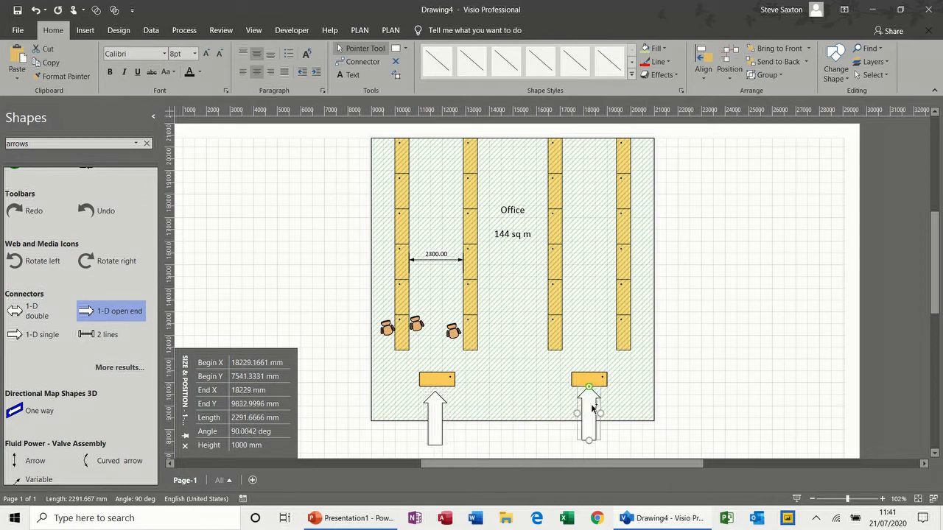
# Move the arrow below the first single table so its tip touches the centre of the table's lower edge, level with the other arrow.
pyautogui.click(440, 415)
pyautogui.press('Up')
pyautogui.press('Down')
pyautogui.press('Down')
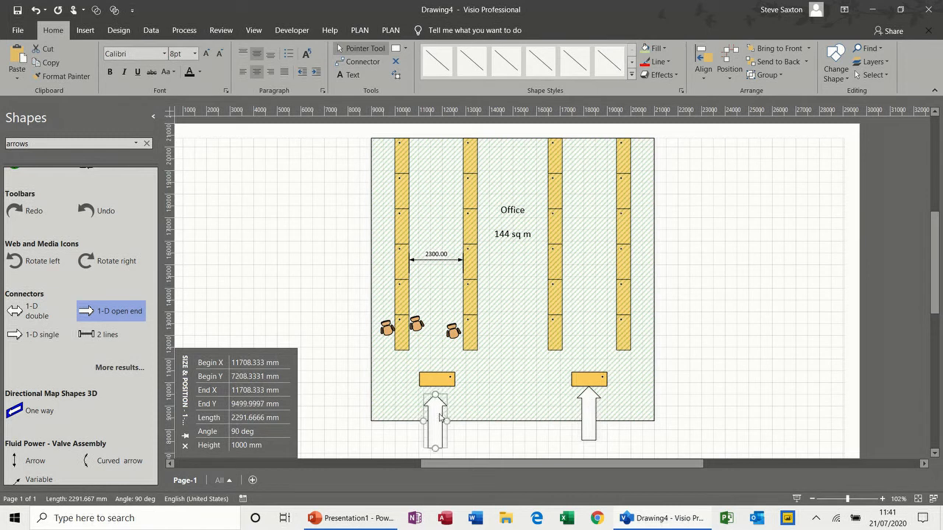
pyautogui.moveTo(440, 418); pyautogui.dragTo(442, 410)
pyautogui.click(504, 442)
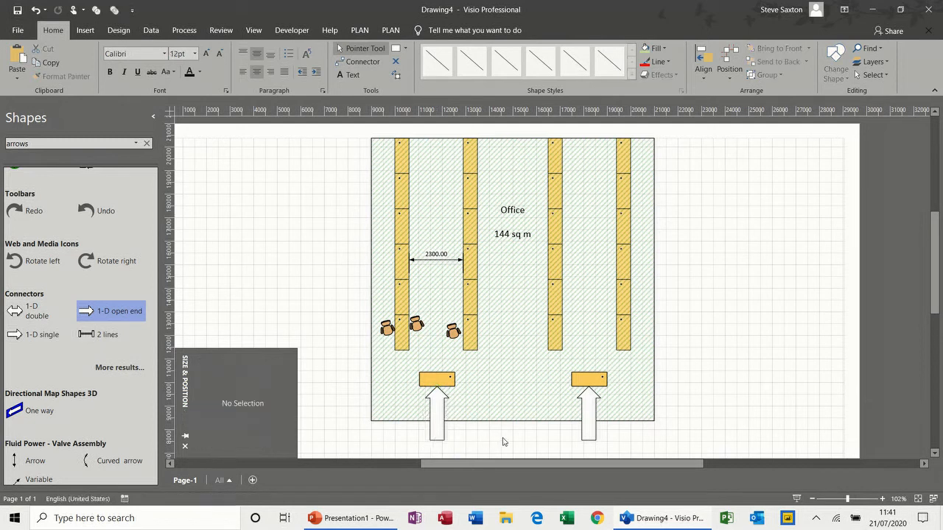
# Draw a text box about 4220 mm by 1950 mm between the two single tables and align its text to the top left.
pyautogui.click(348, 76)
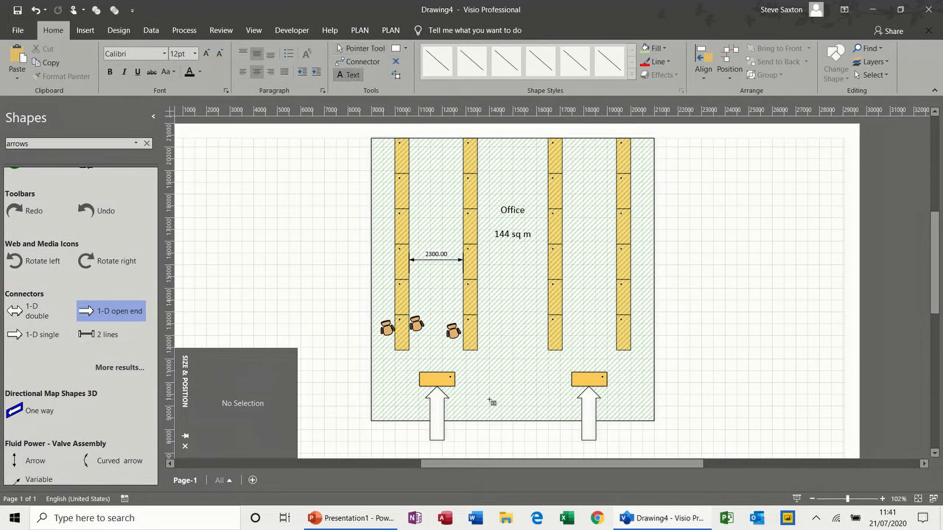
pyautogui.moveTo(468, 370); pyautogui.dragTo(566, 415)
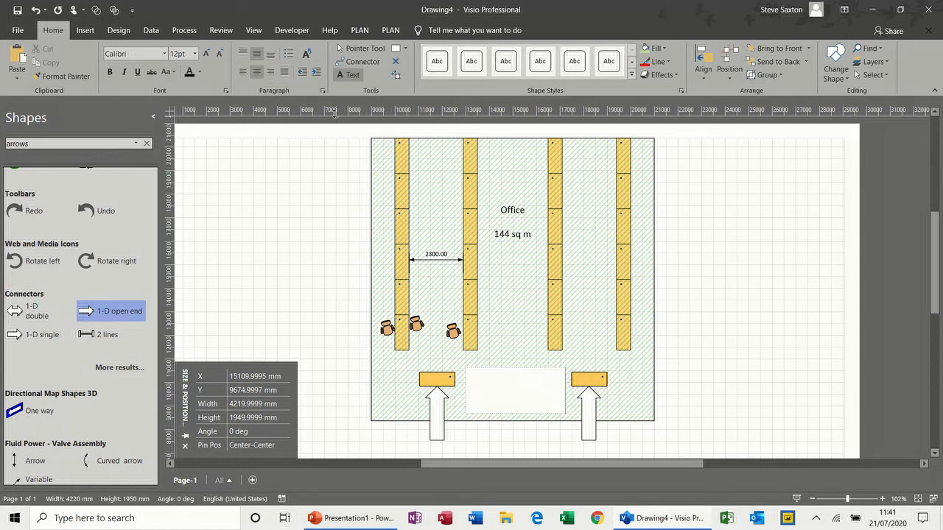
pyautogui.click(244, 56)
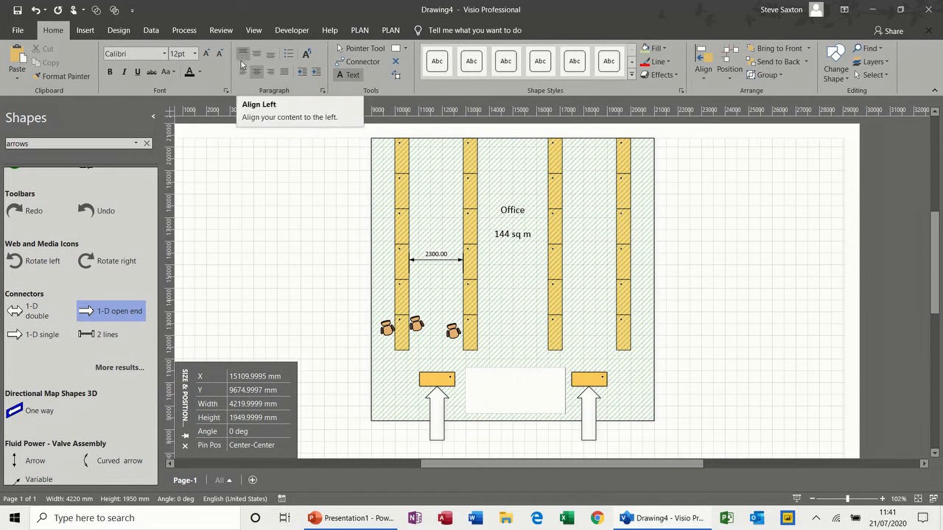
pyautogui.click(243, 72)
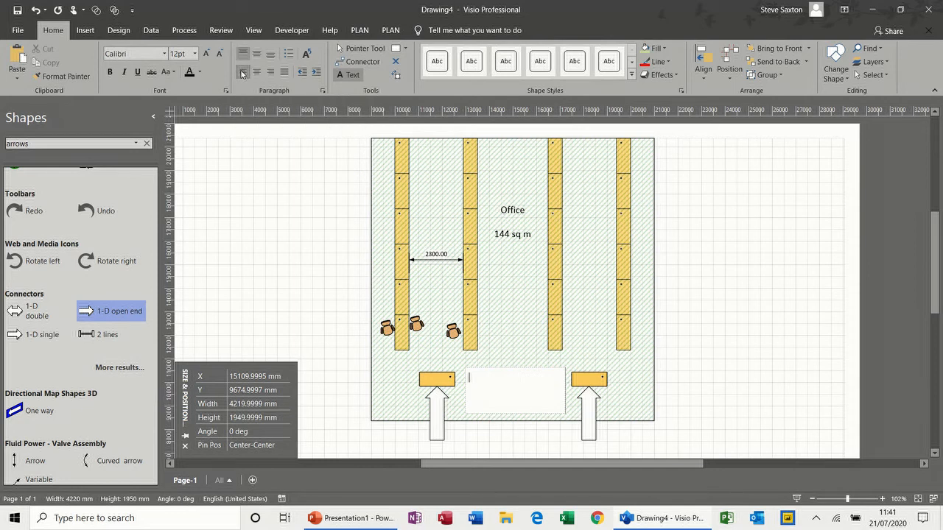
# Turn on bullets in the text box and look through its bullet, tab, text block, paragraph, character and font settings.
pyautogui.click(288, 59)
pyautogui.click(323, 90)
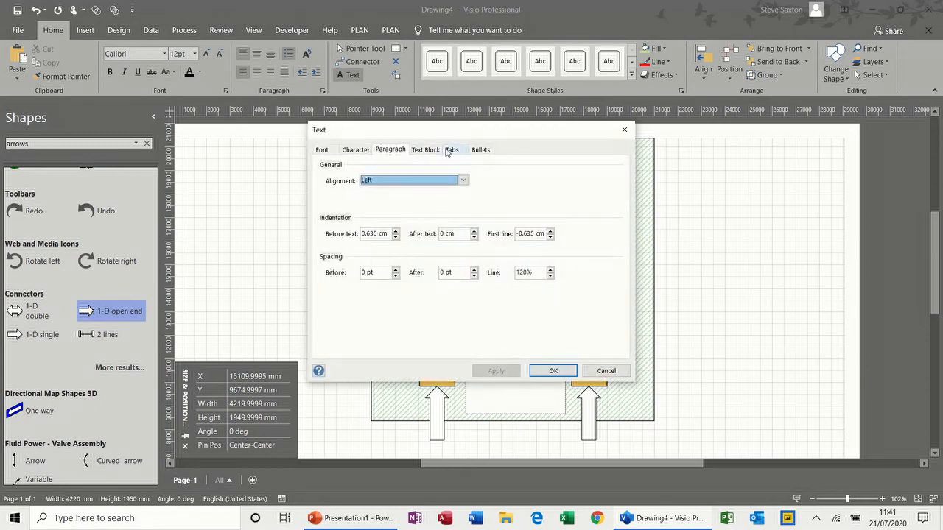
pyautogui.click(480, 151)
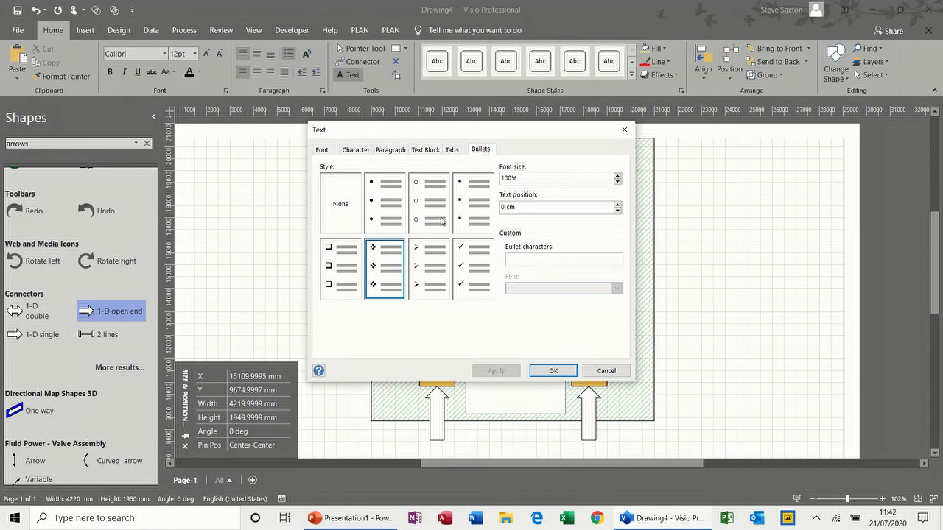
pyautogui.click(383, 193)
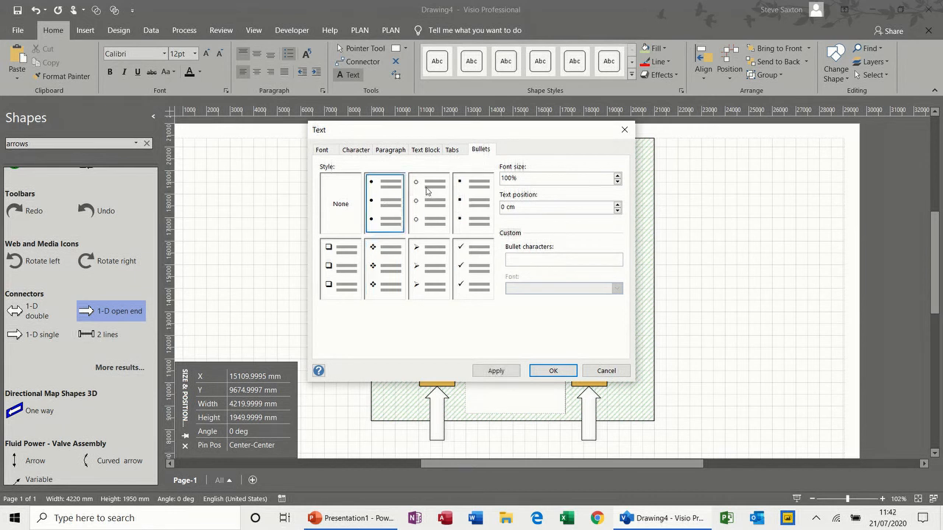
pyautogui.click(453, 150)
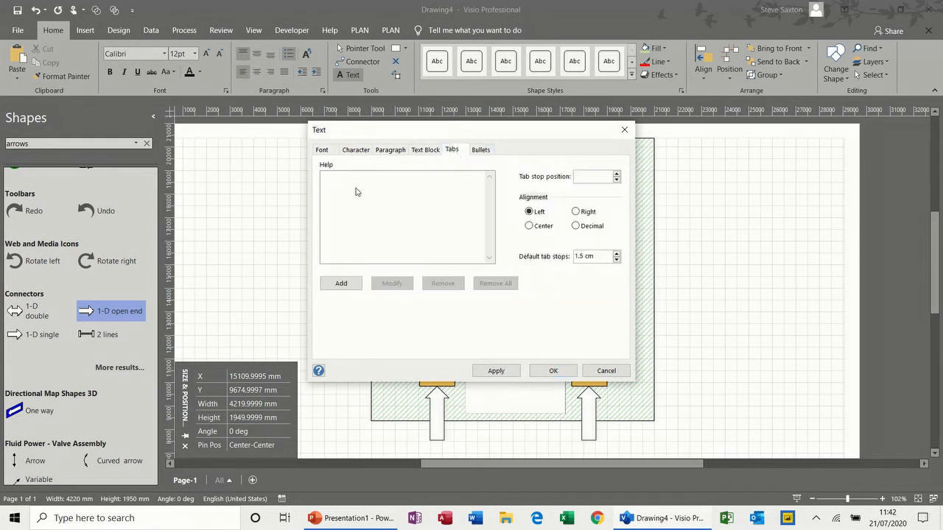
pyautogui.click(431, 151)
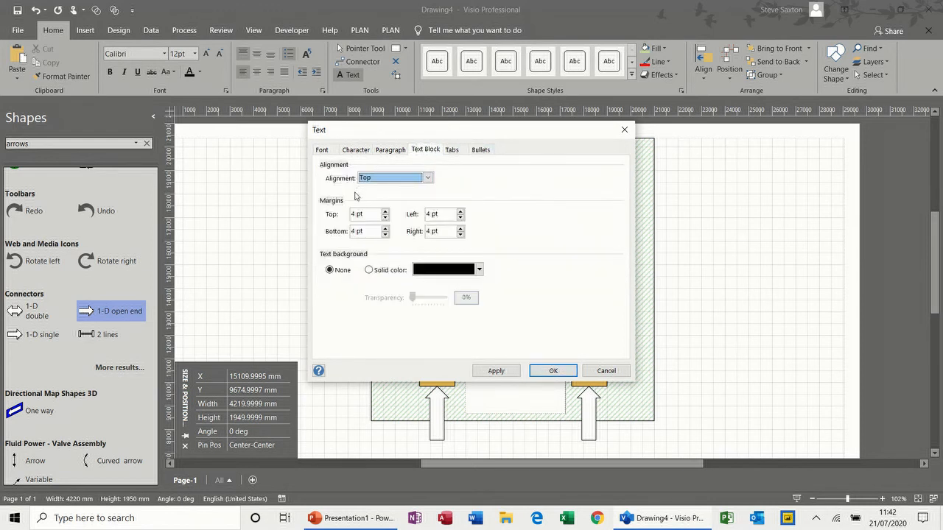
pyautogui.click(427, 178)
pyautogui.click(428, 178)
pyautogui.click(427, 179)
pyautogui.click(428, 178)
pyautogui.click(397, 153)
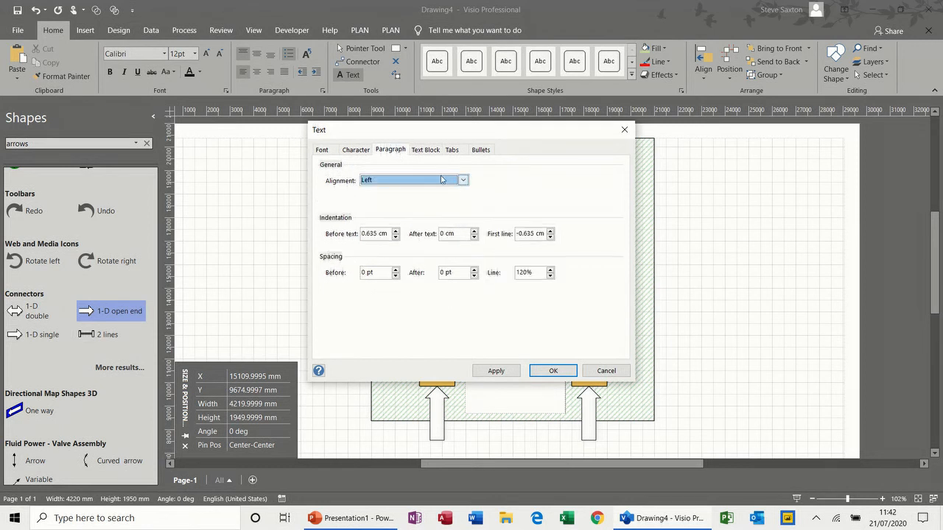
pyautogui.click(357, 151)
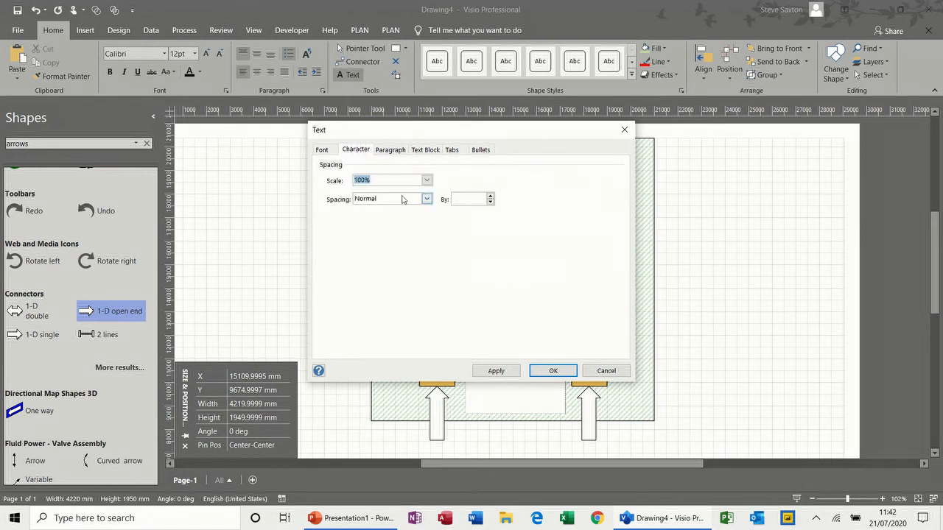
pyautogui.click(328, 151)
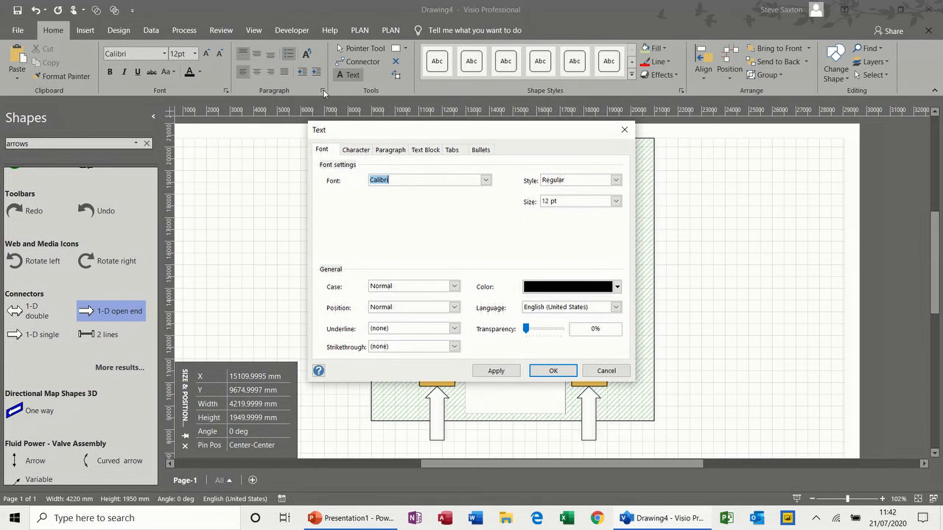
pyautogui.click(624, 129)
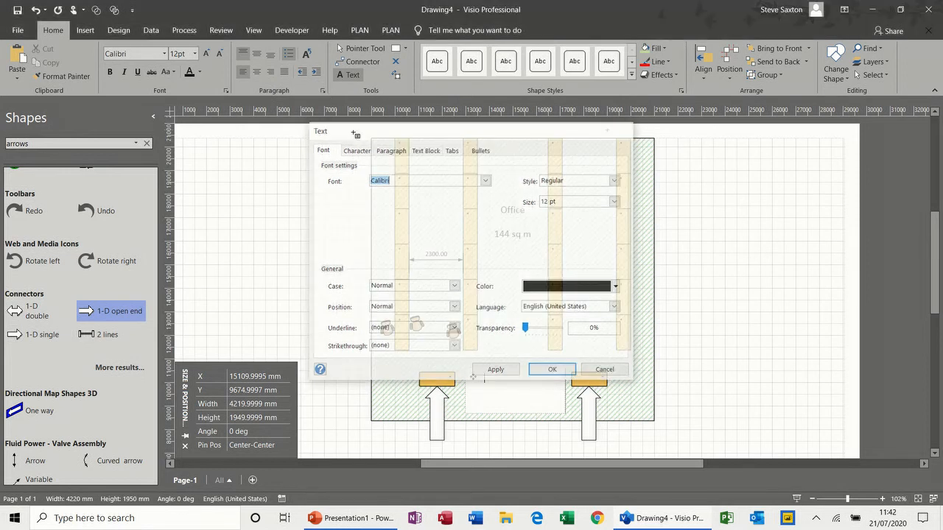
# Review the text box's font settings and paragraph settings again.
pyautogui.click(228, 92)
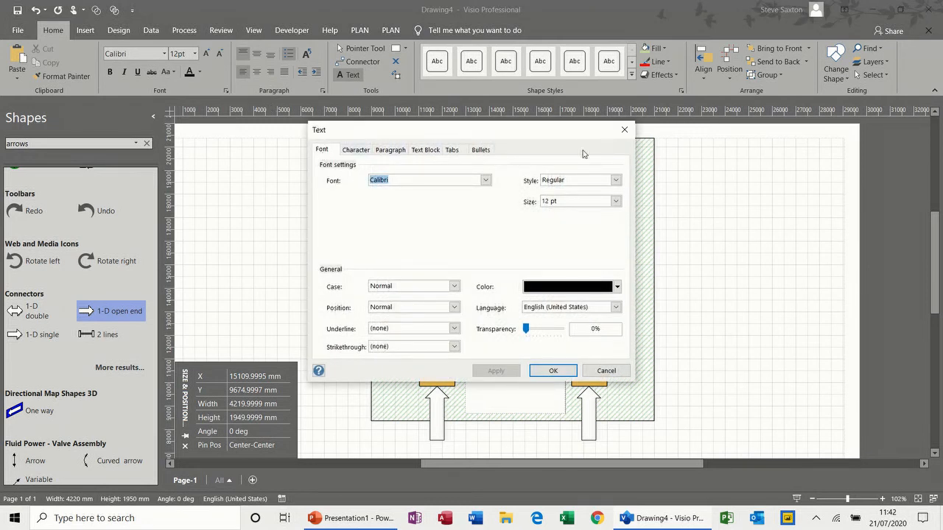
pyautogui.click(625, 130)
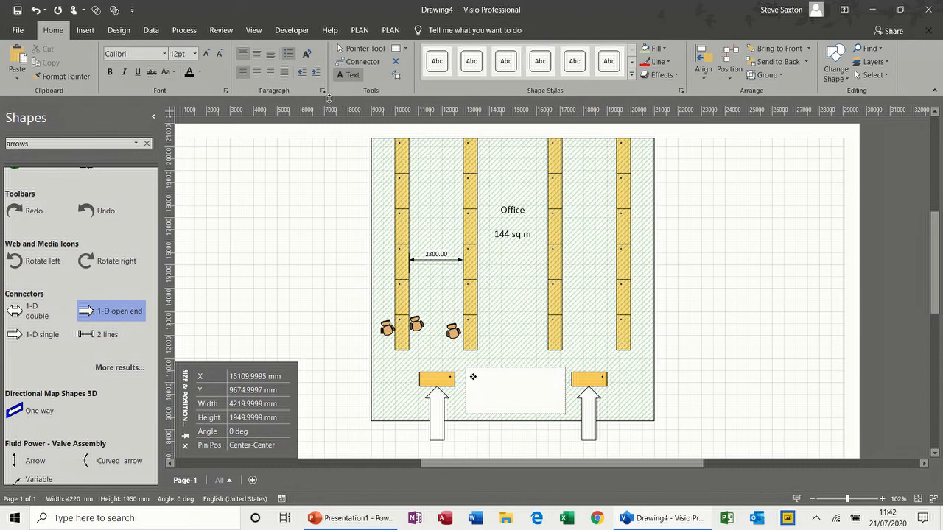
pyautogui.click(323, 91)
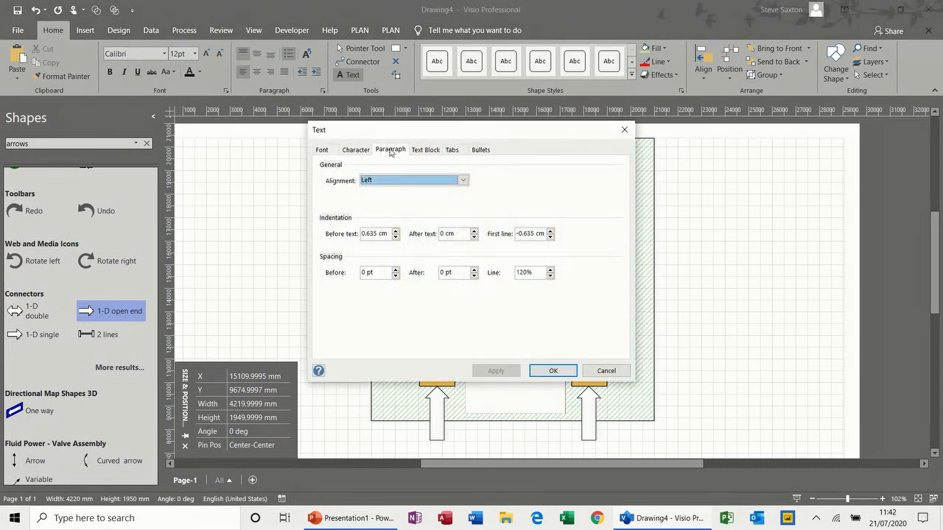
pyautogui.click(623, 131)
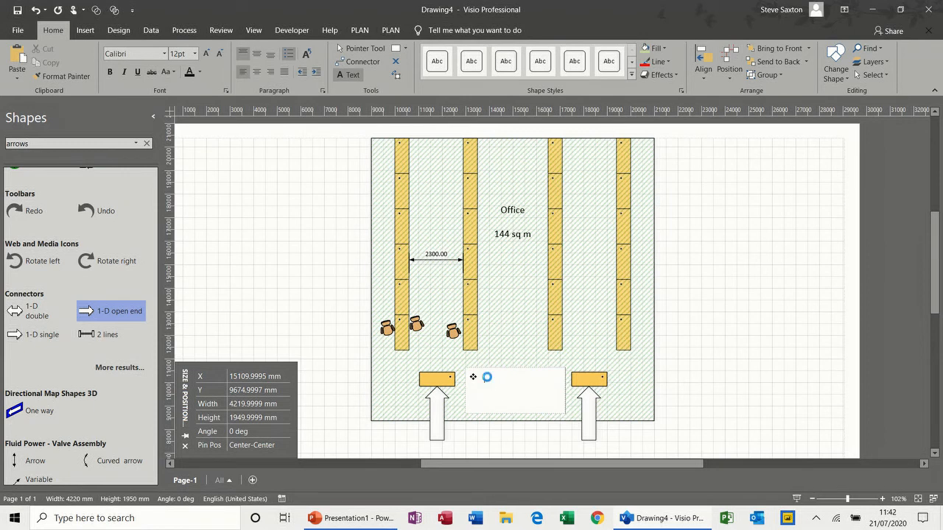
# Restart the bulleted list with round bullets and enter the items "Start 09:00", "Lunch 12:00" and "Finish 16:00".
pyautogui.doubleClick(473, 377)
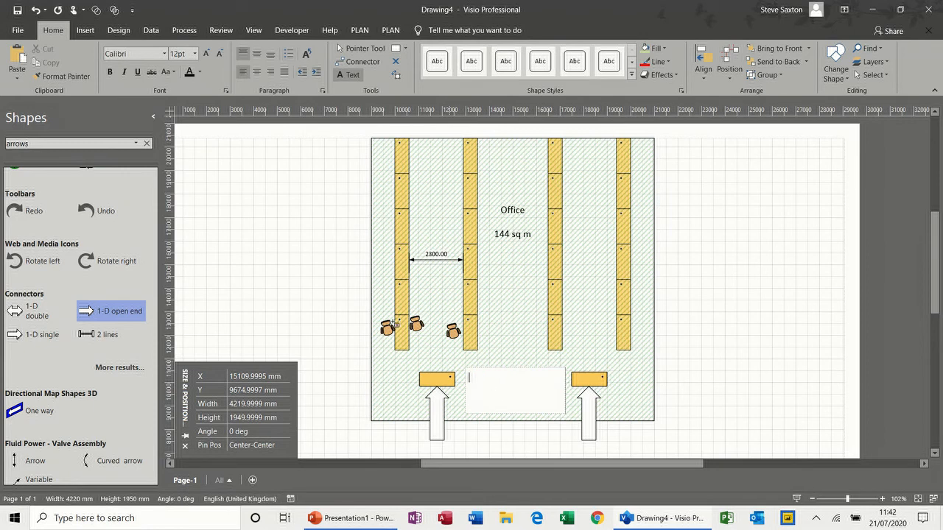
pyautogui.click(289, 55)
pyautogui.write('Start 09:00 ')
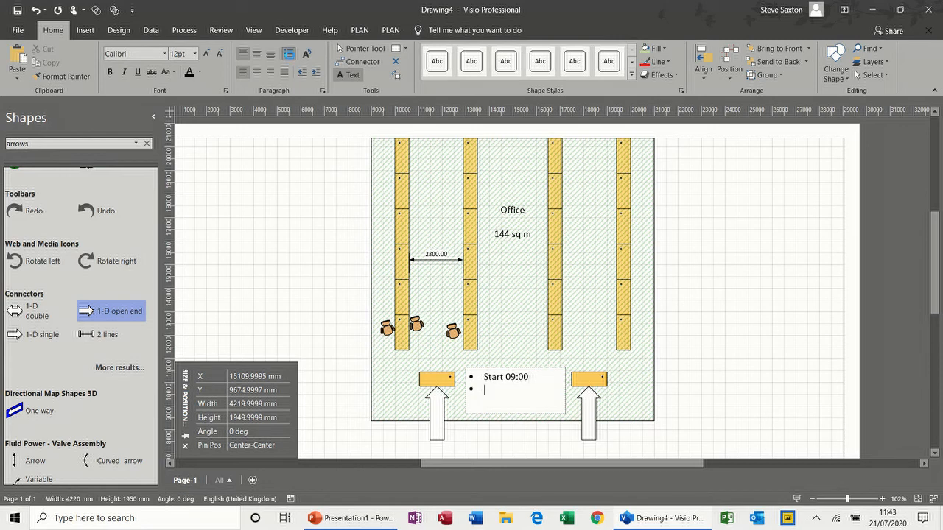
pyautogui.write('Lunch')
pyautogui.write(' 12:00 Fi')
pyautogui.write('ni')
pyautogui.write('sh 16:00')
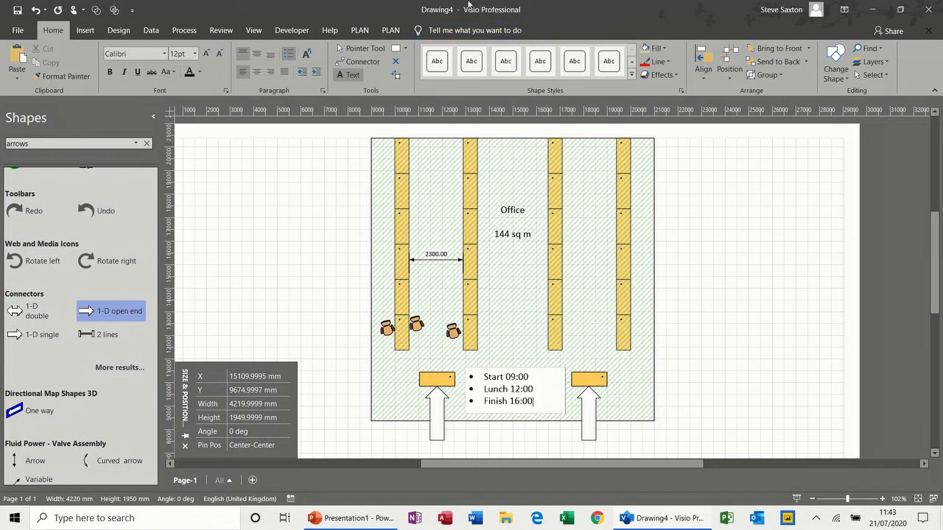
pyautogui.click(726, 263)
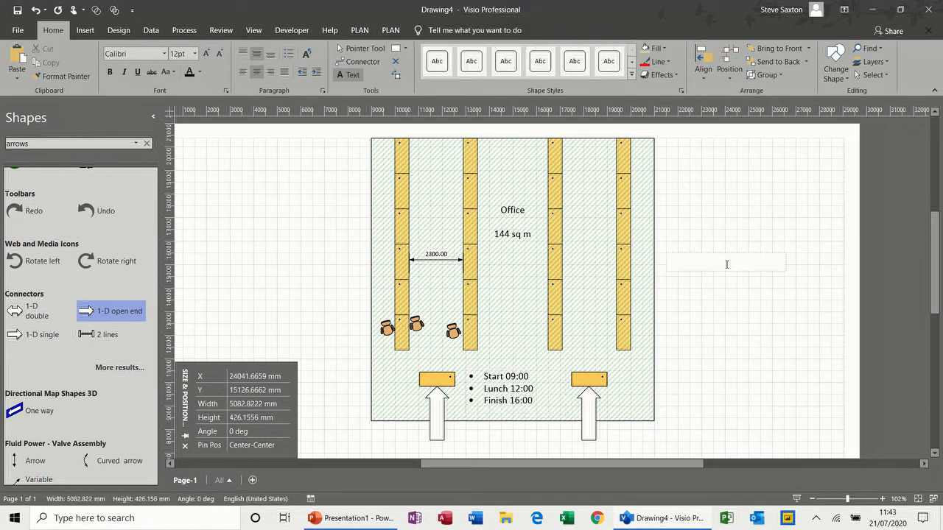
# Fill the bulleted schedule text box with light green.
pyautogui.click(512, 388)
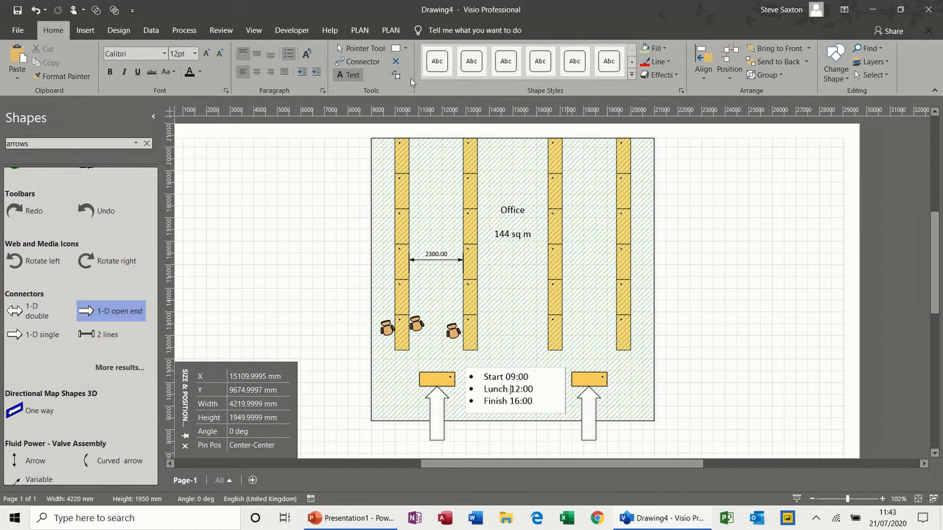
pyautogui.click(360, 48)
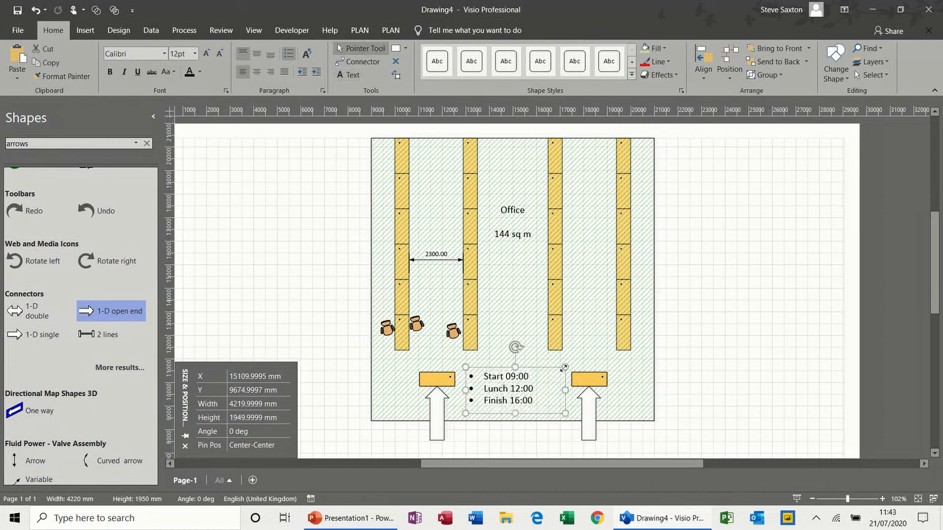
pyautogui.click(647, 49)
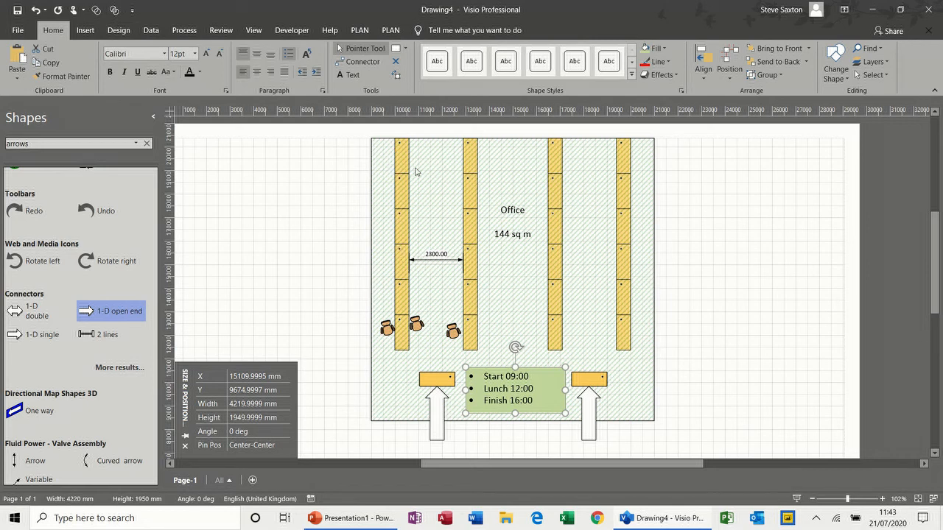
pyautogui.click(382, 162)
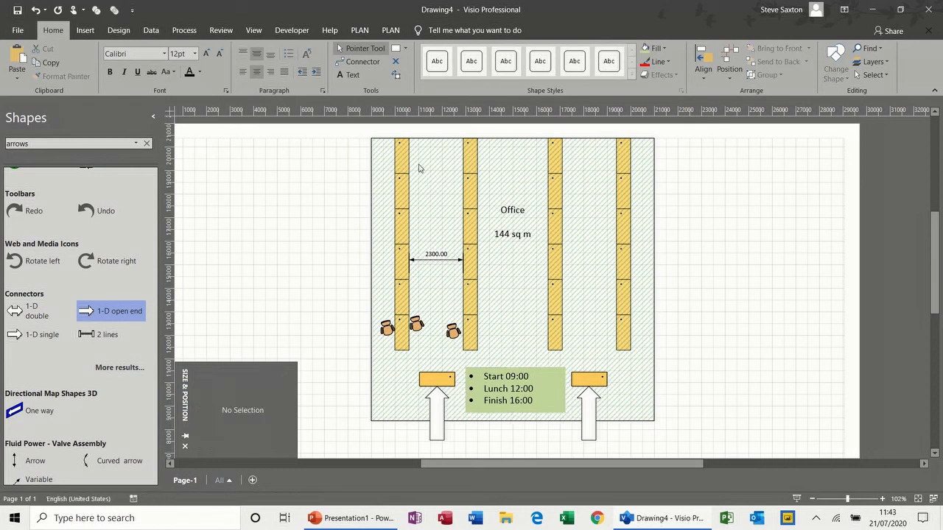
# Clear the shape search and assign all four long table rows to a new layer named "Tables".
pyautogui.click(404, 190)
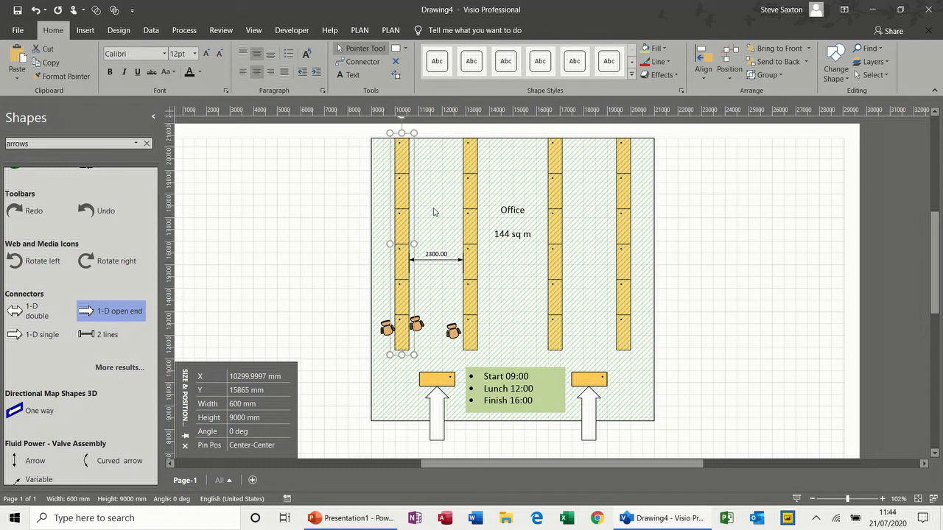
pyautogui.click(146, 144)
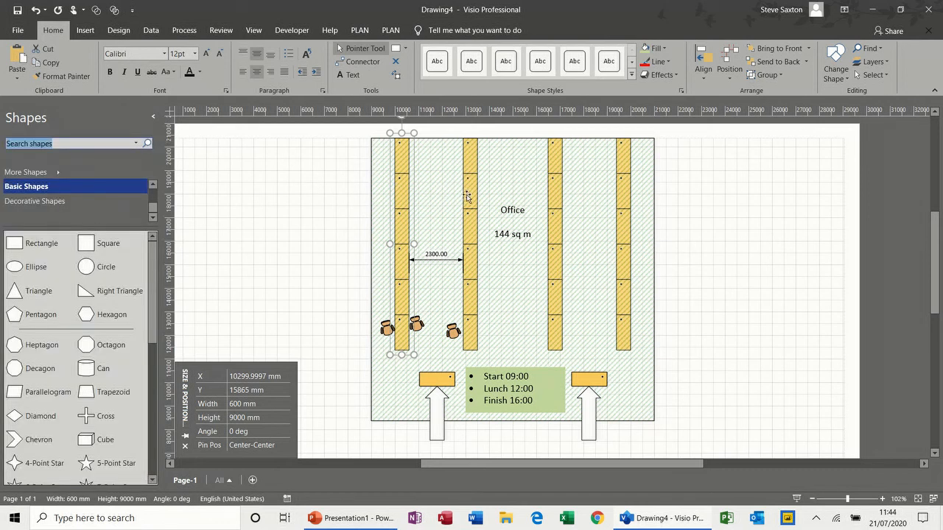
pyautogui.keyDown('shift'); pyautogui.click(469, 197); pyautogui.keyUp('shift')
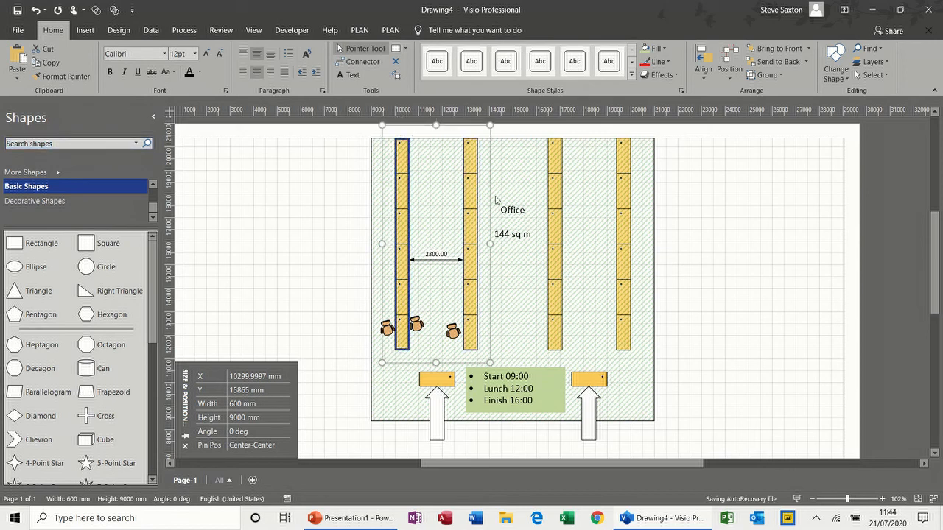
pyautogui.keyDown('shift'); pyautogui.click(551, 209); pyautogui.keyUp('shift')
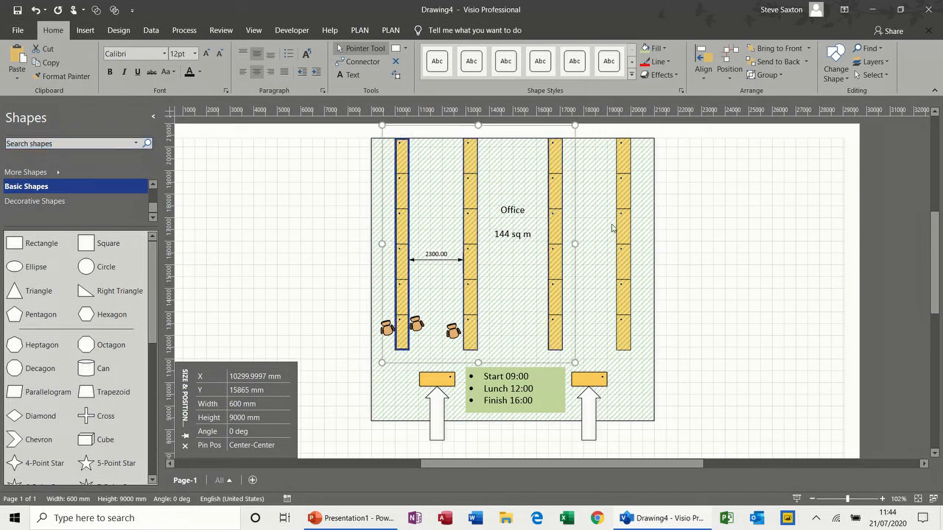
pyautogui.keyDown('shift'); pyautogui.click(621, 229); pyautogui.keyUp('shift')
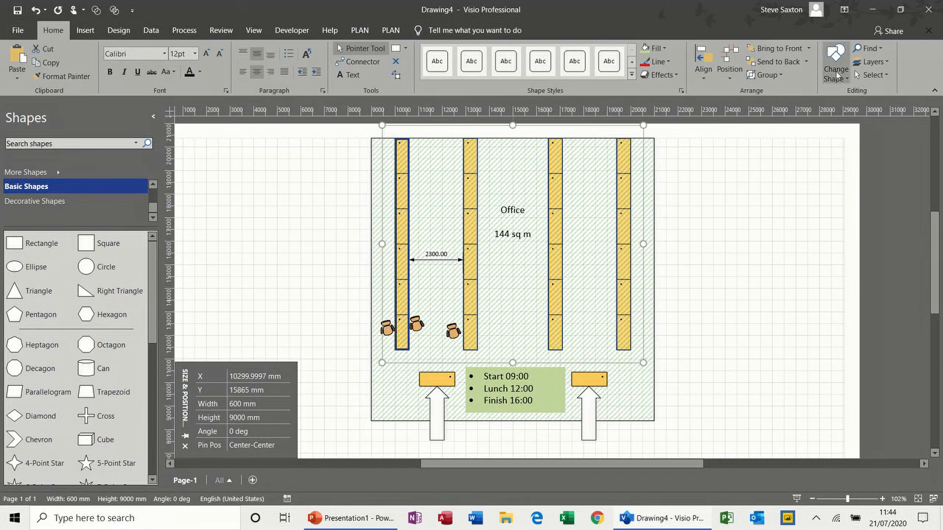
pyautogui.click(870, 62)
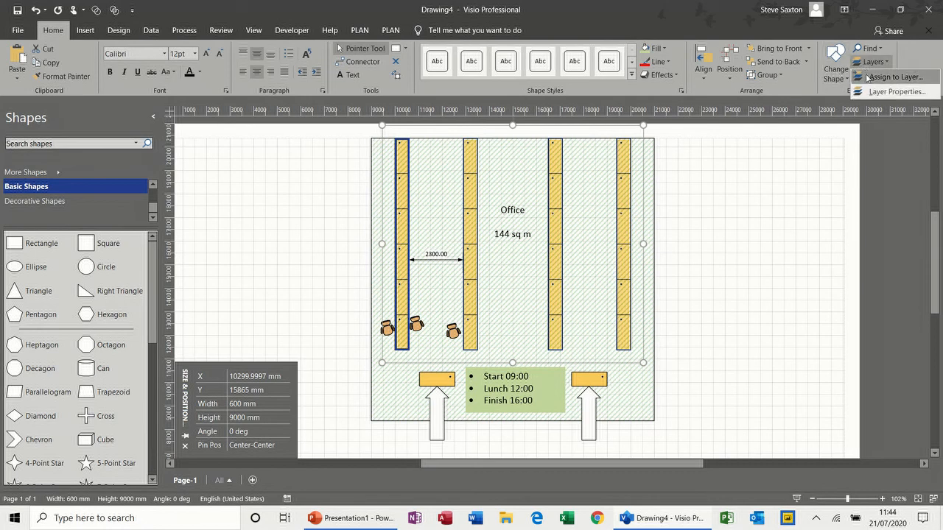
pyautogui.click(892, 77)
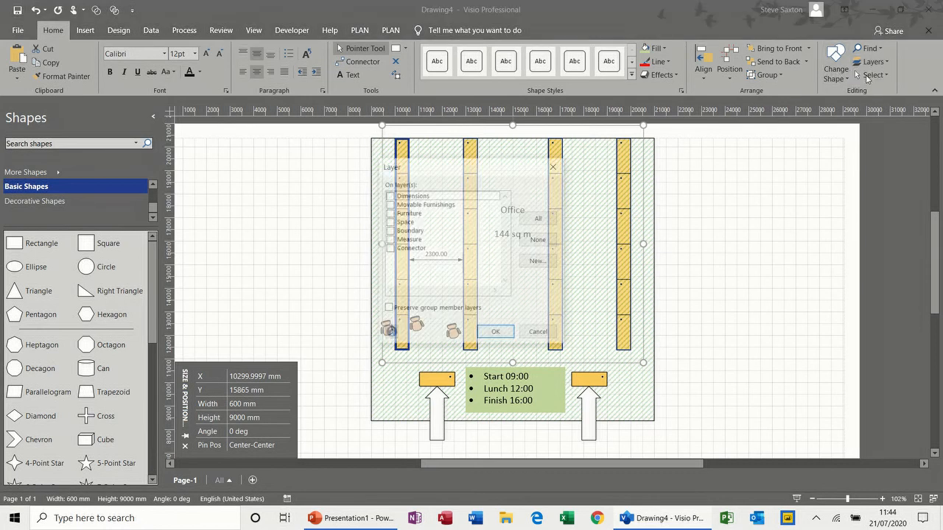
pyautogui.click(538, 263)
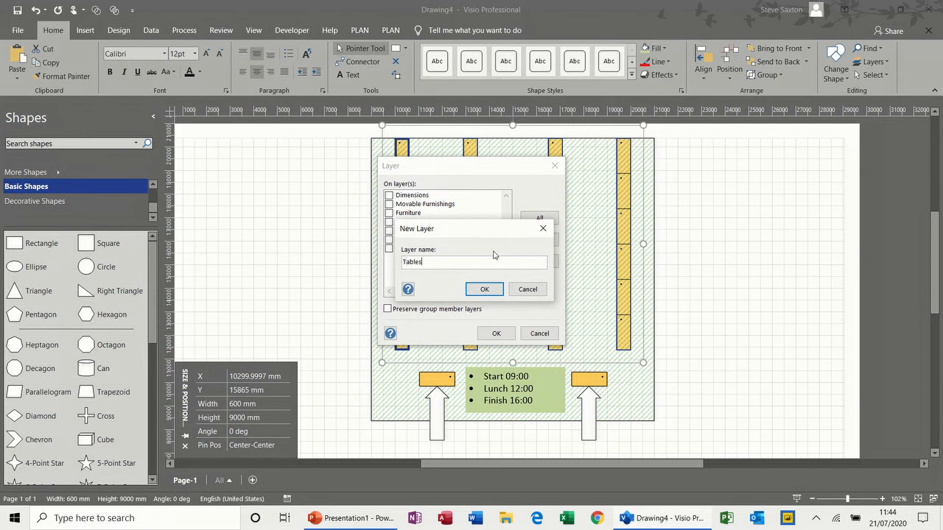
pyautogui.click(487, 289)
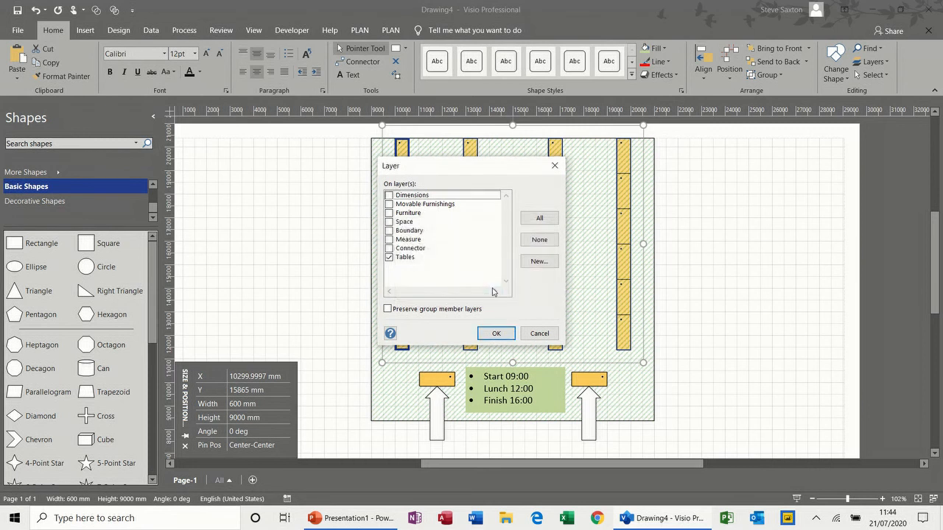
pyautogui.click(494, 333)
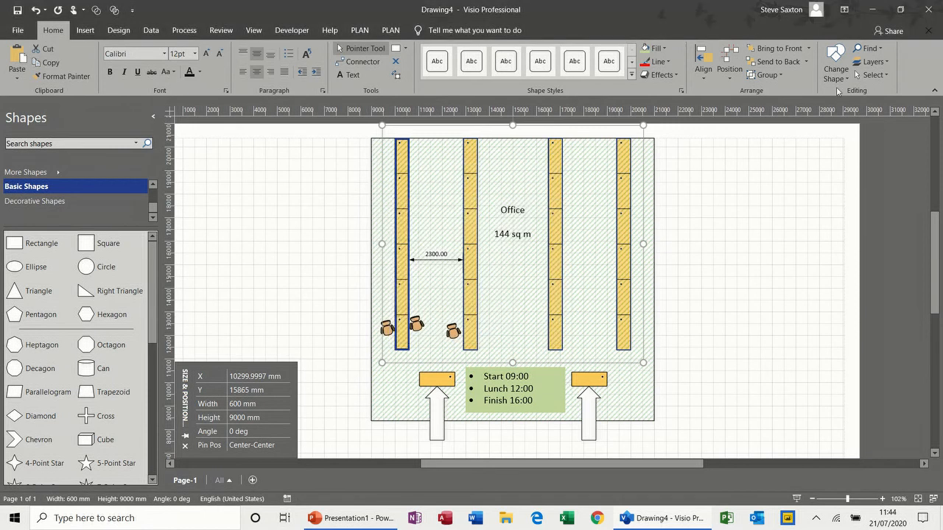
# Lock the "Tables" layer in the layer properties and apply the change.
pyautogui.click(871, 62)
pyautogui.click(878, 91)
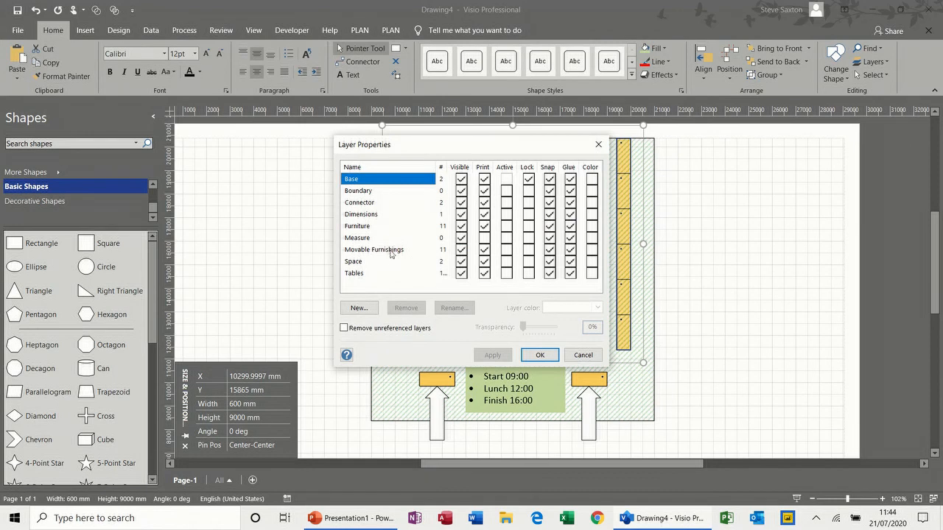
pyautogui.click(529, 274)
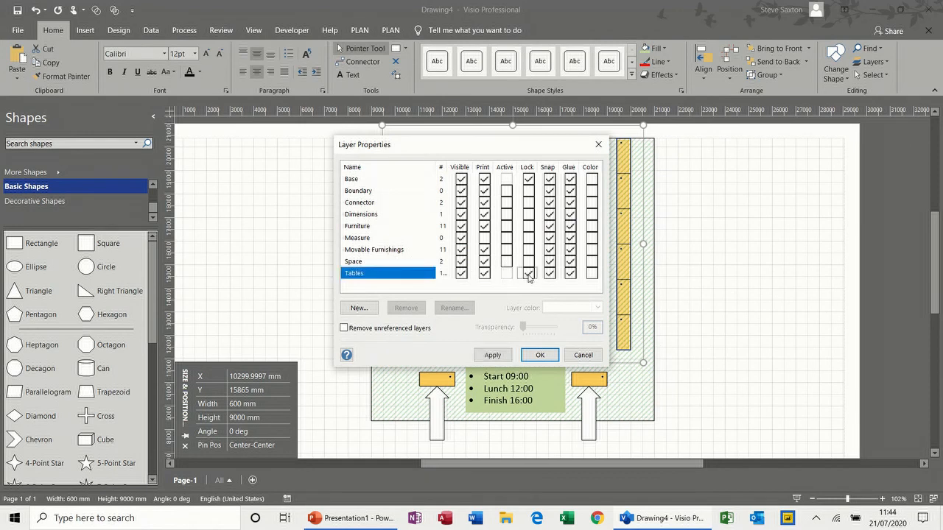
pyautogui.click(540, 355)
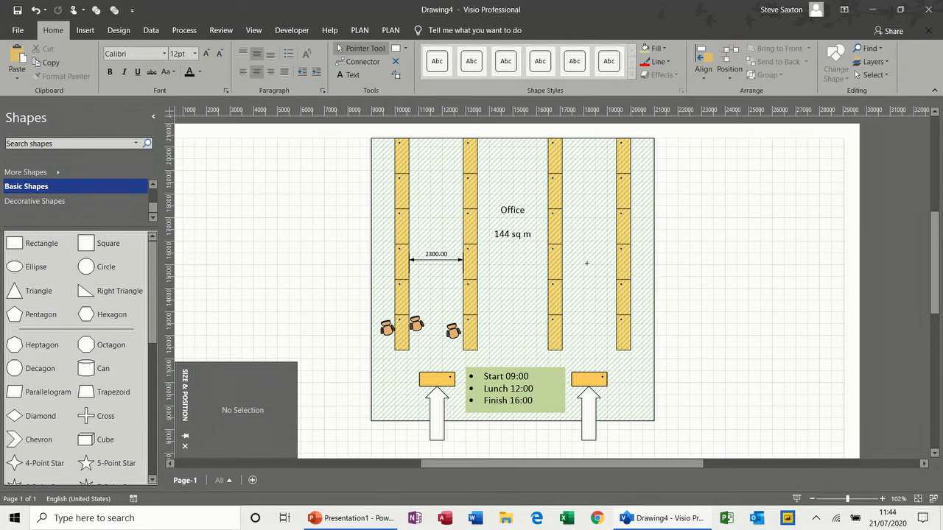
# Nudge the chair beside the second table row slightly up and left, and test selecting the schedule box, small tables and arrows.
pyautogui.click(542, 376)
pyautogui.click(452, 329)
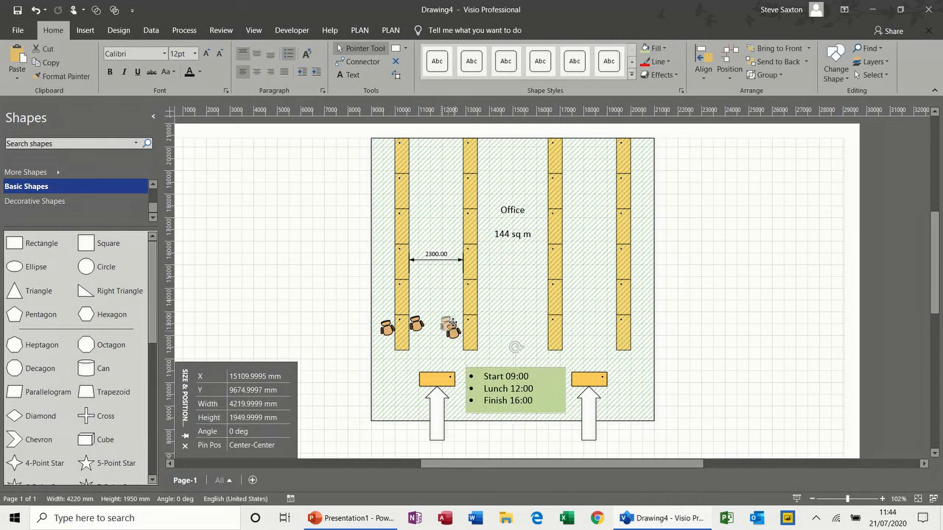
pyautogui.click(436, 377)
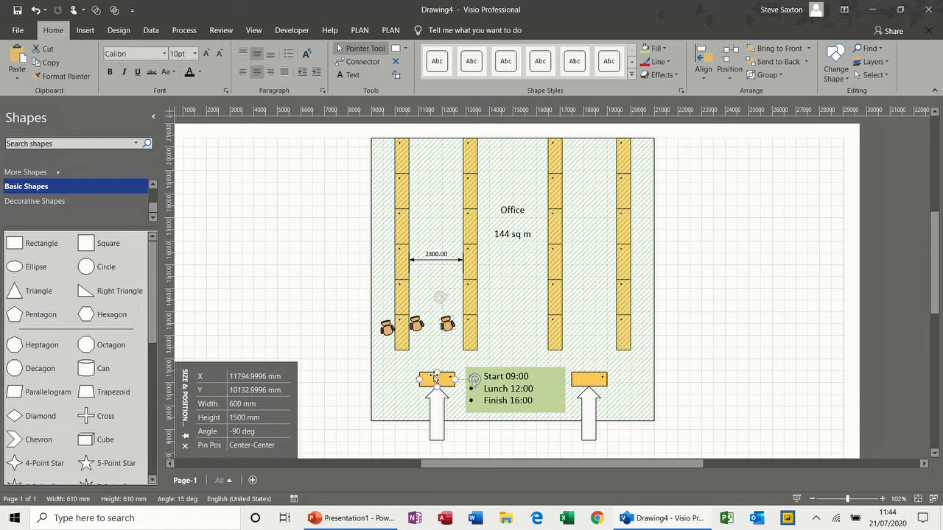
pyautogui.click(598, 381)
pyautogui.click(591, 405)
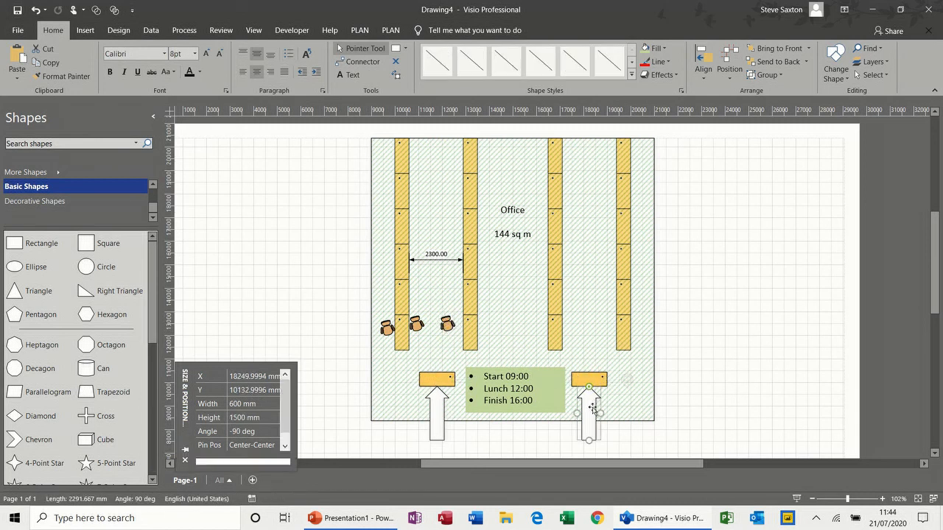
pyautogui.click(437, 406)
pyautogui.click(384, 385)
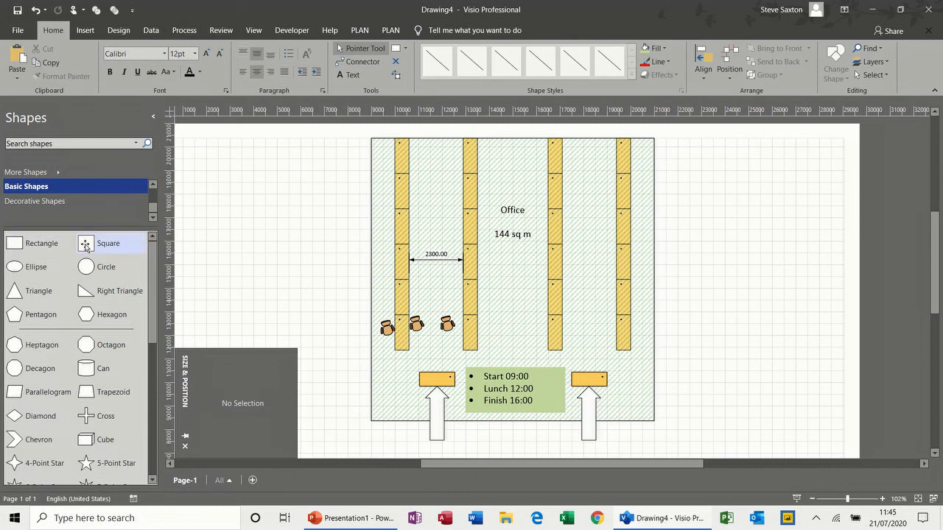
# Place a rectangle beside the office plan and stretch it to 4000 mm wide and about 11365 mm high.
pyautogui.moveTo(23, 244); pyautogui.dragTo(749, 174)
pyautogui.moveTo(749, 210); pyautogui.dragTo(777, 405)
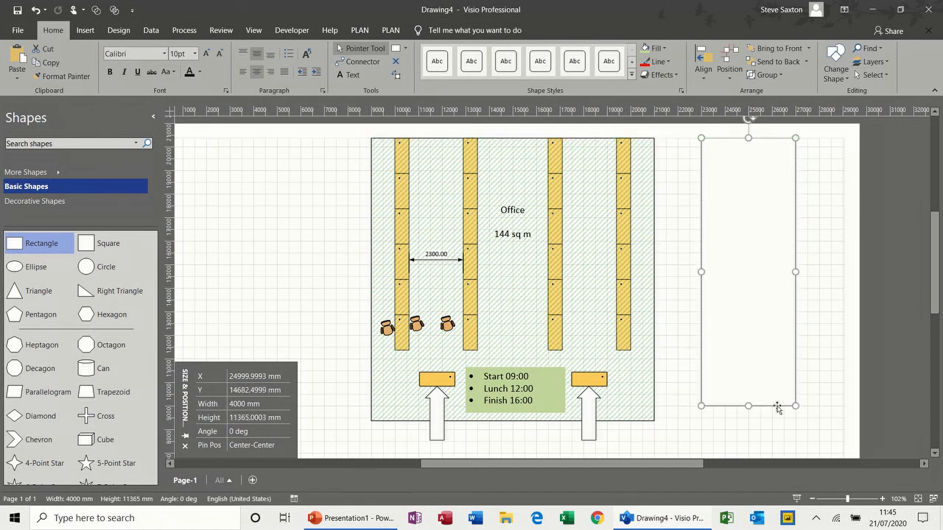
pyautogui.press('Escape')
# Enter the text "asdjhasdhasdjhvas" in the tall rectangle and align it to the top and left.
pyautogui.click(717, 155)
pyautogui.write('asdjhasdhasdjhvas')
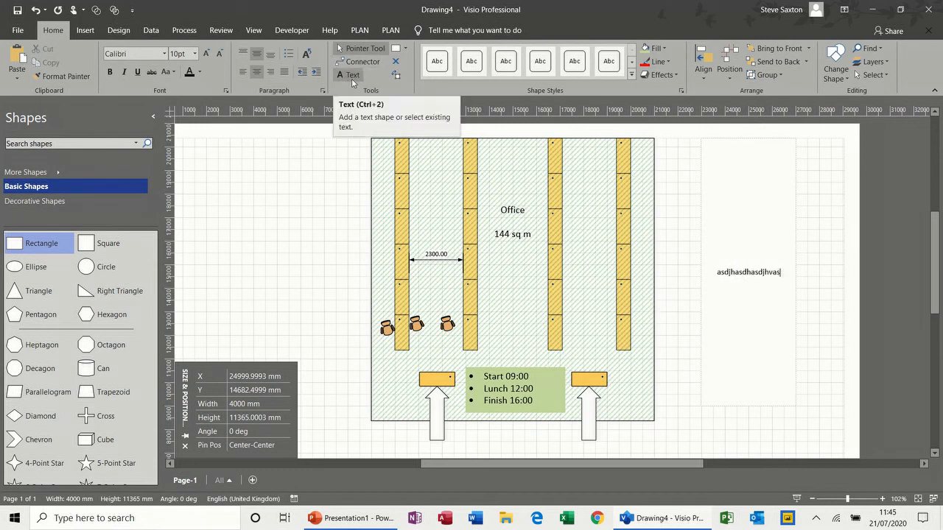
pyautogui.click(244, 54)
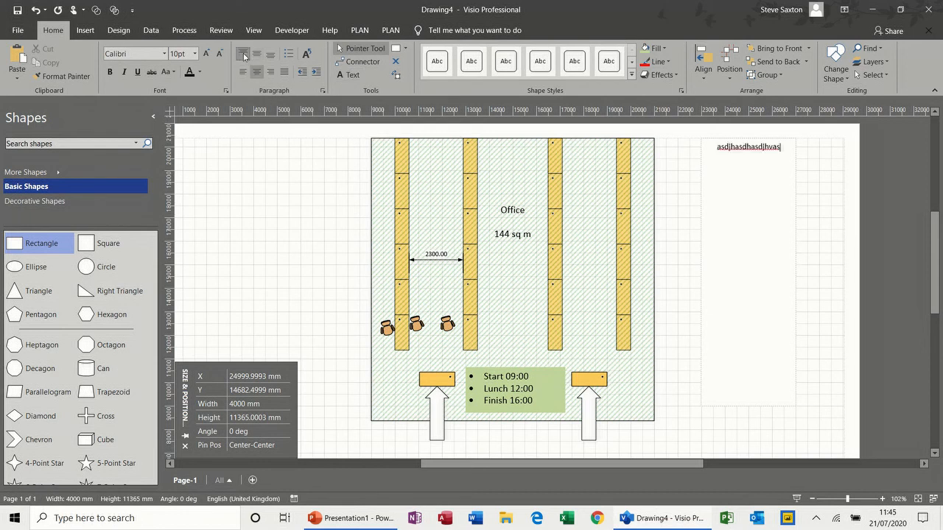
pyautogui.click(243, 70)
# Add placeholder lines "sdfsdf", "dsf", "sdf", "sgf", "sdgf", "dfsg" and four of "dfg" below the first line, each on its own line.
pyautogui.press('Return')
pyautogui.write('sdfsdf')
pyautogui.press('Return')
pyautogui.write('dsf')
pyautogui.press('Return')
pyautogui.write('sdf sgf sdgf dfsg dfg dfg dfg dfg')
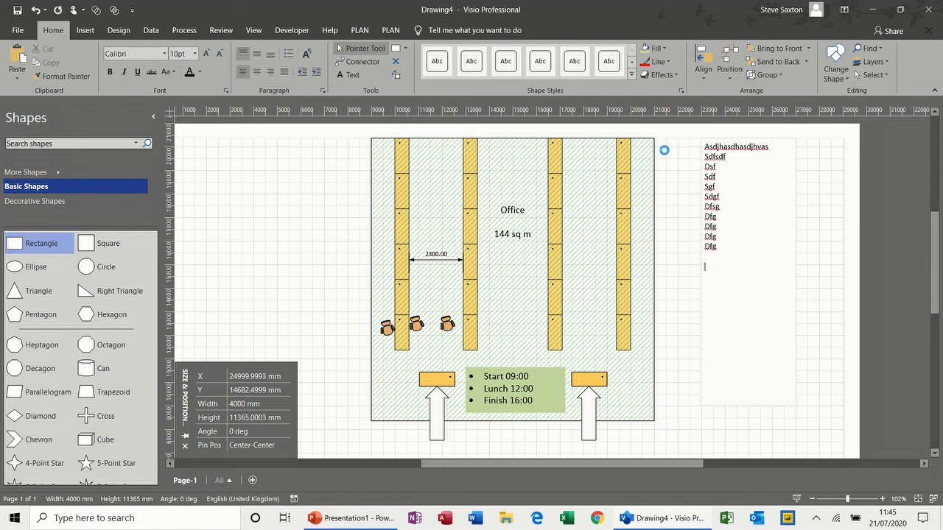
pyautogui.click(806, 221)
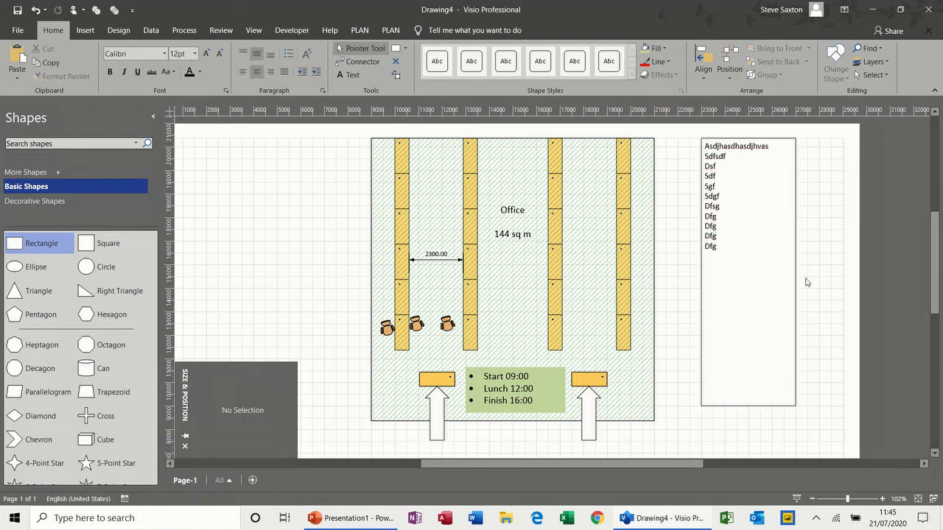